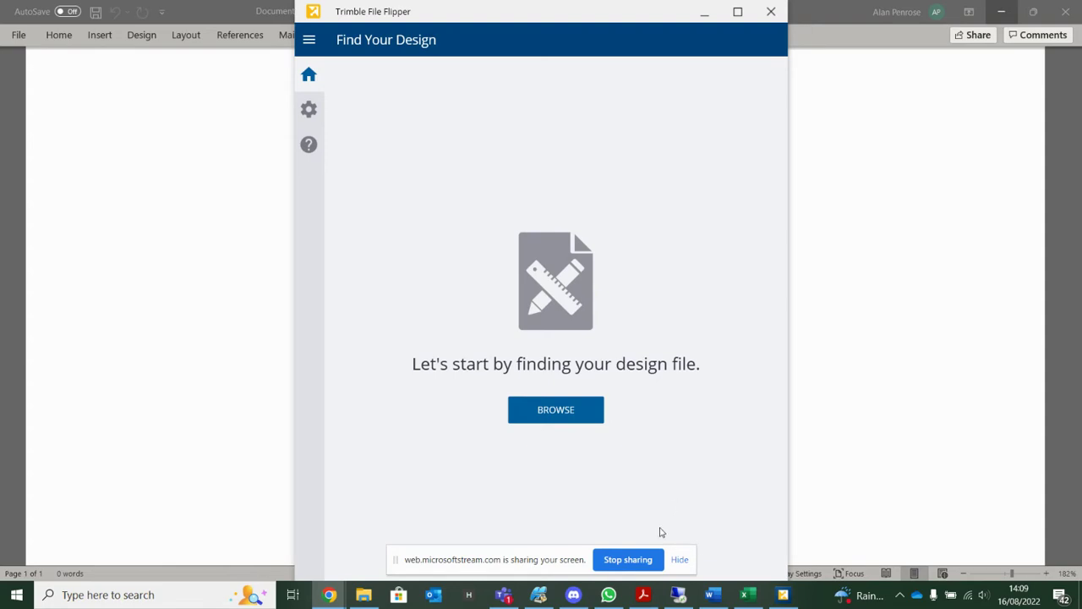
- Bring the GCS900 FILE TREE PDF from the taskbar in front of File Flipper
left_click(644, 596)
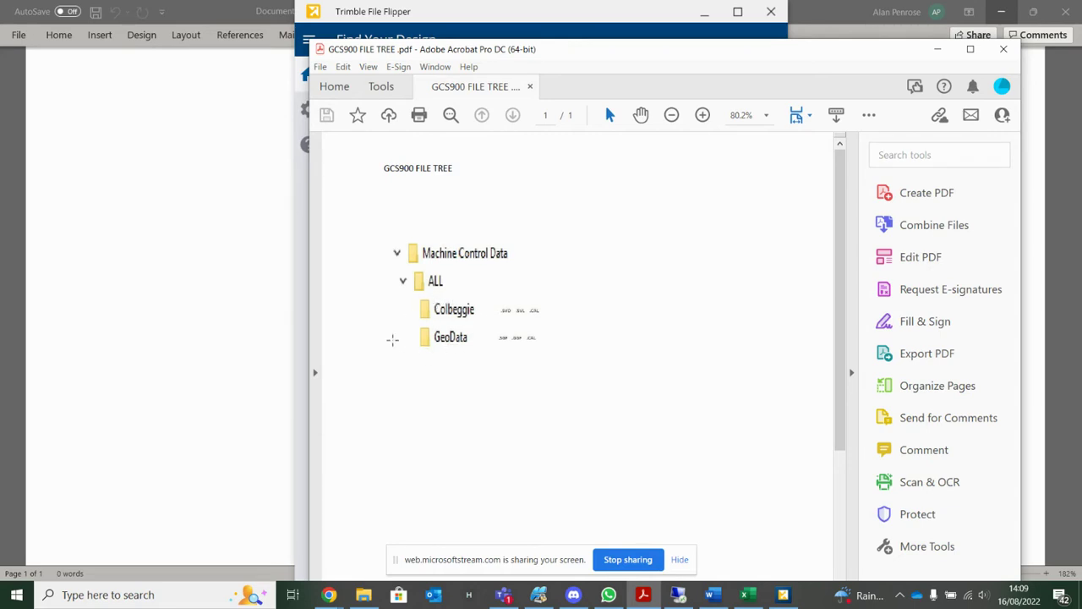
- Return File Flipper's Find Your Design screen to the front
left_click(389, 12)
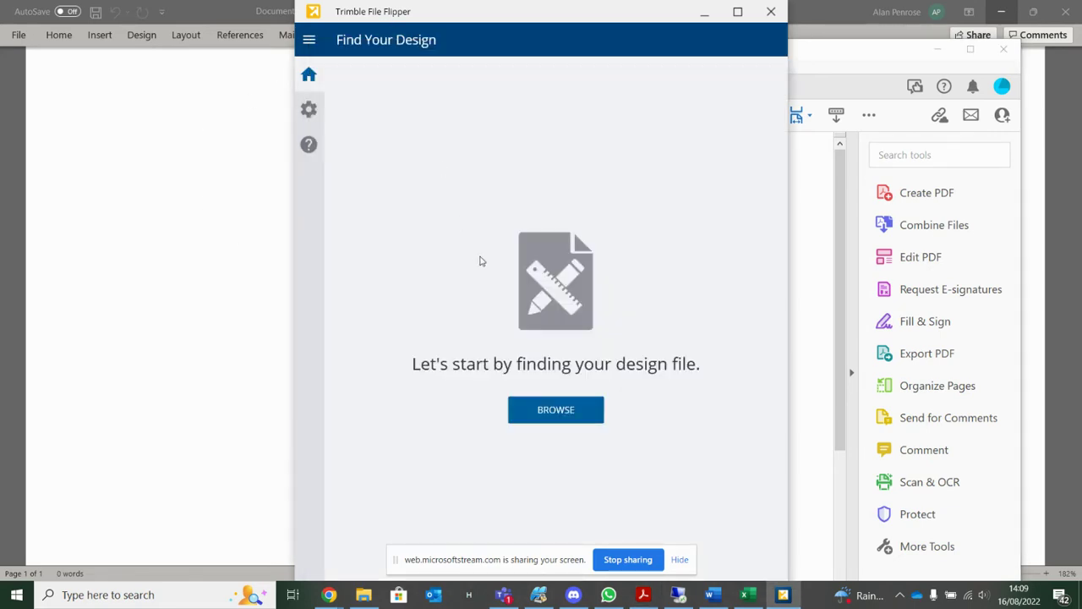
- Minimize Acrobat and add Strathaven plots.xml from USB Drive (D:) as the design file
left_click(926, 51)
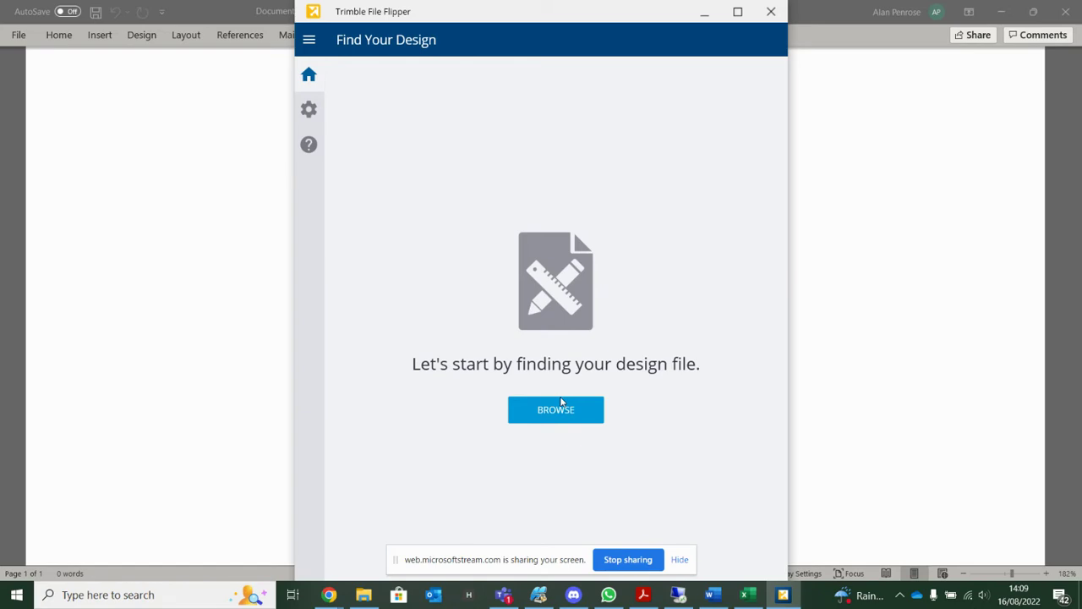
left_click(587, 412)
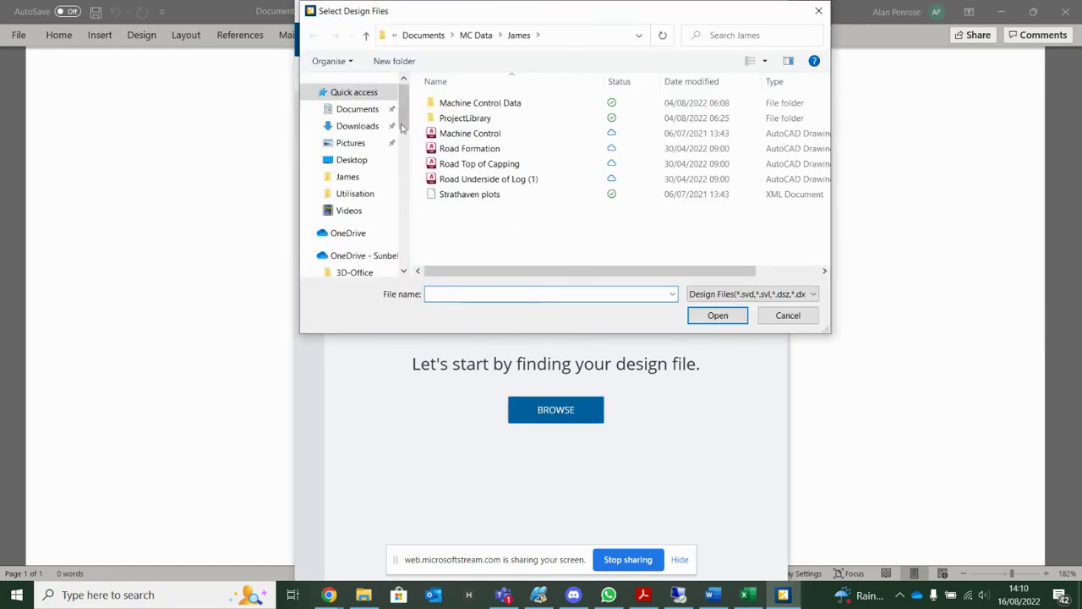
scroll(408, 177, "down", 10)
left_click(379, 239)
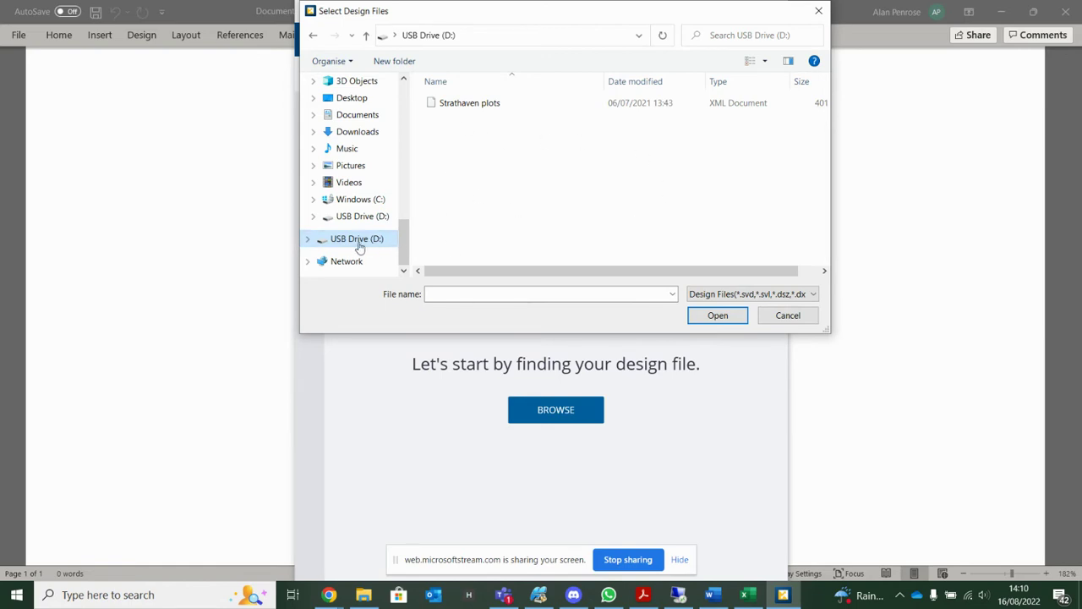
left_click(466, 104)
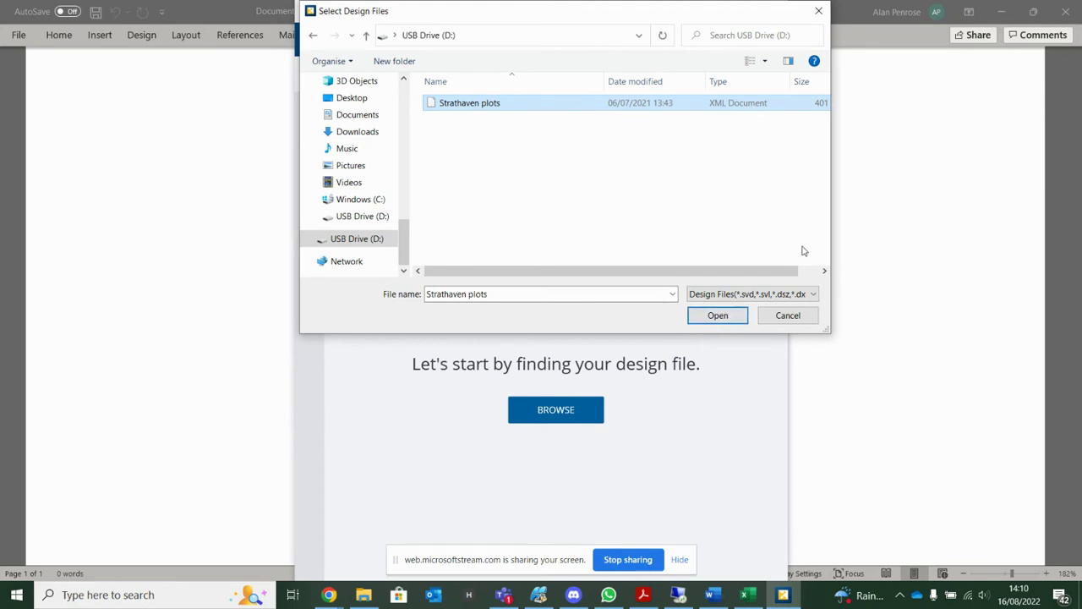
left_click(737, 317)
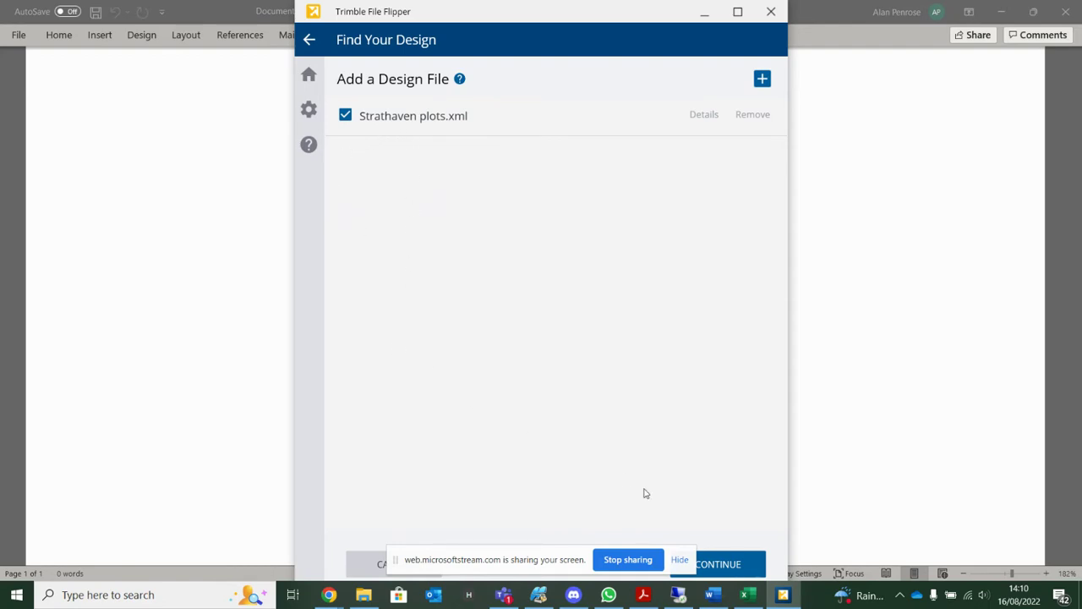
- Import Strathaven plots.xml, select its B&P surface, and target GCS900
left_click(725, 563)
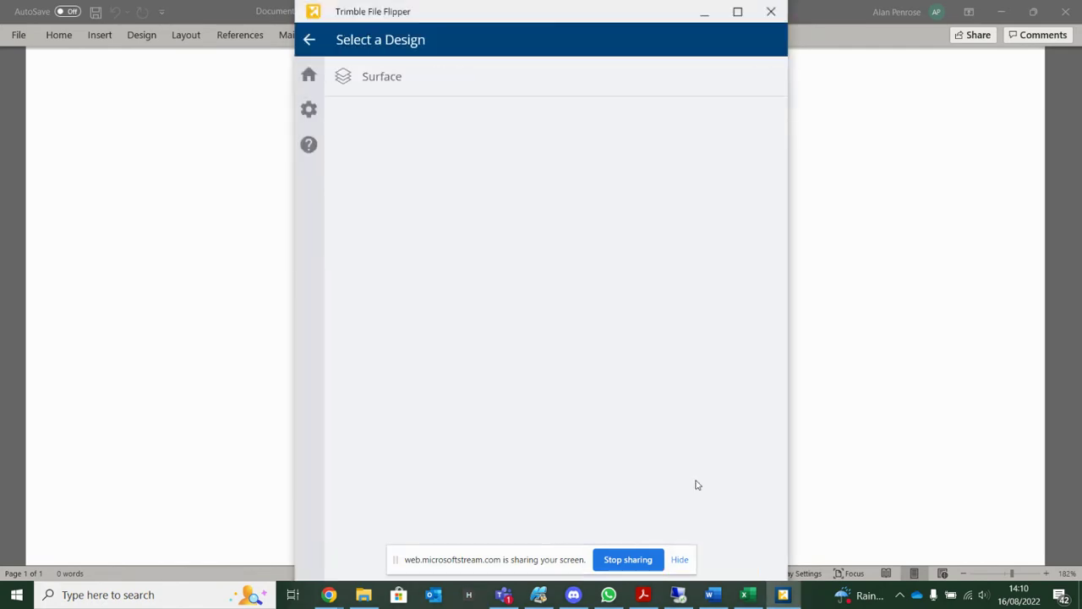
left_click(409, 75)
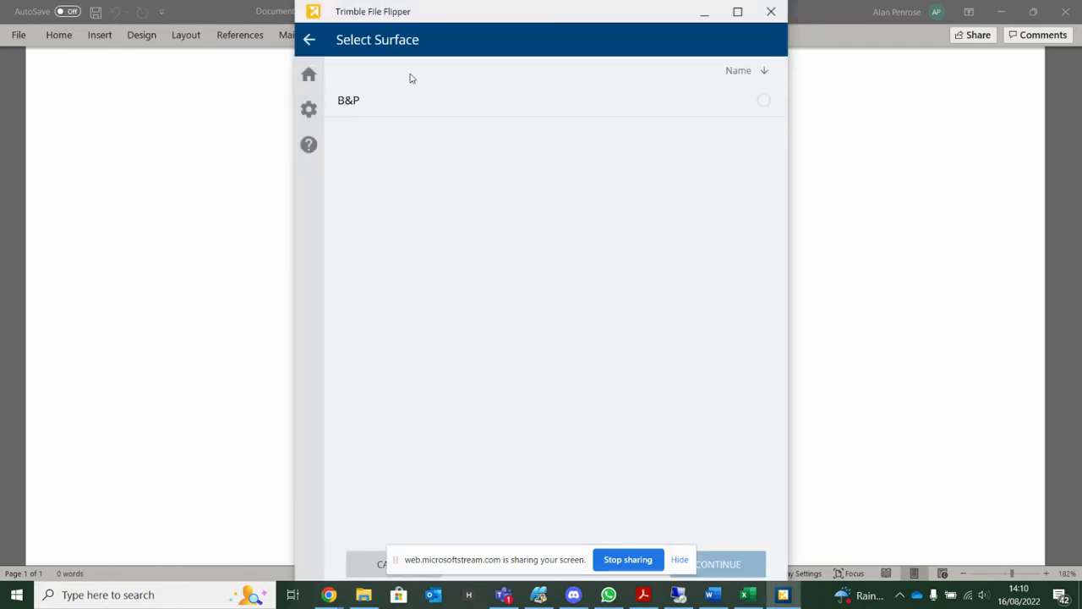
left_click(365, 107)
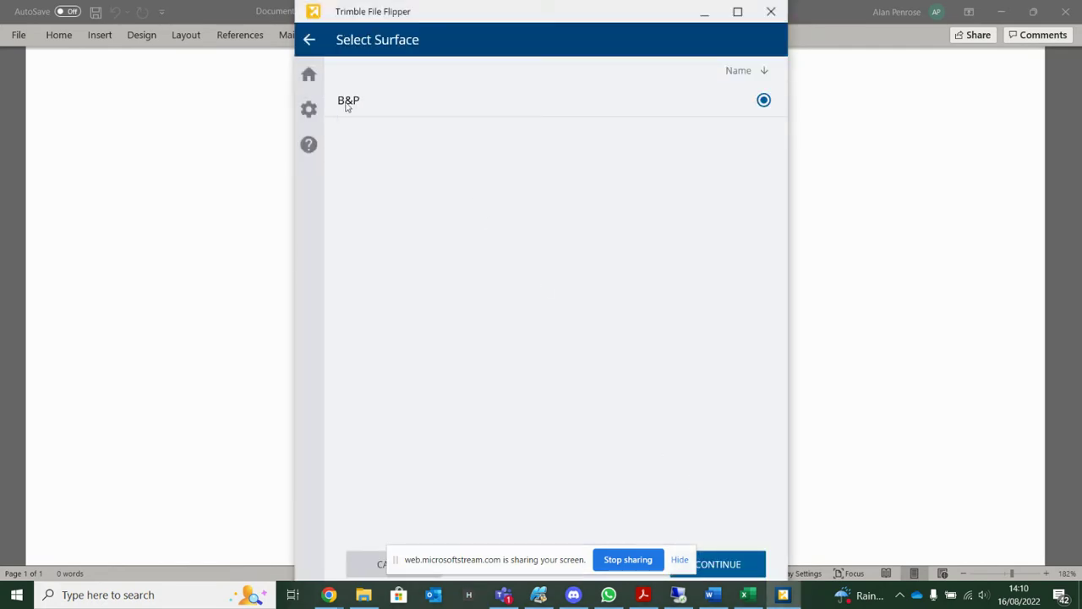
left_click(754, 564)
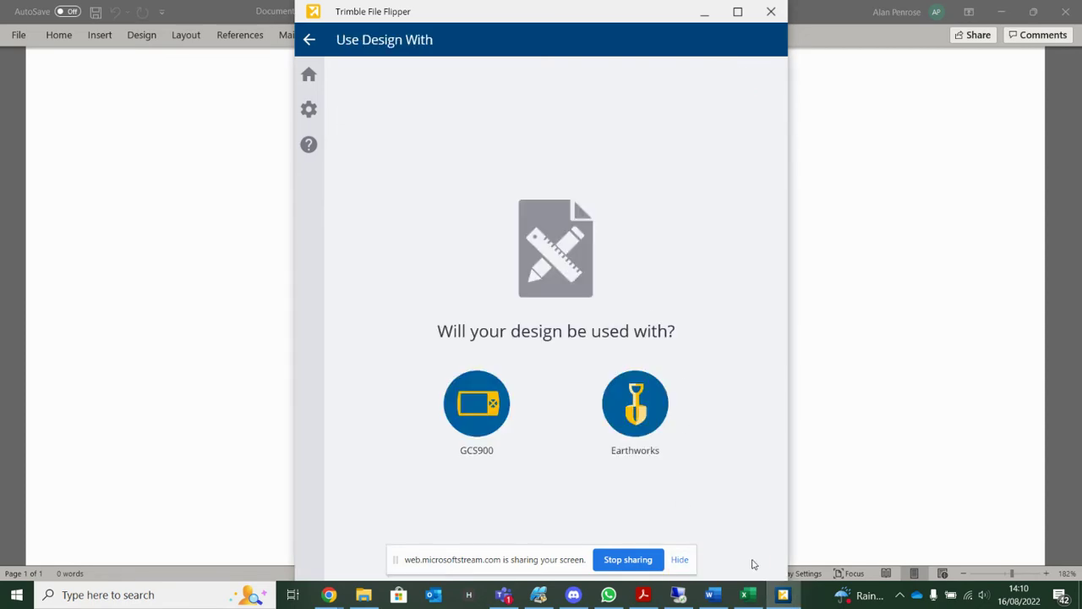
left_click(478, 427)
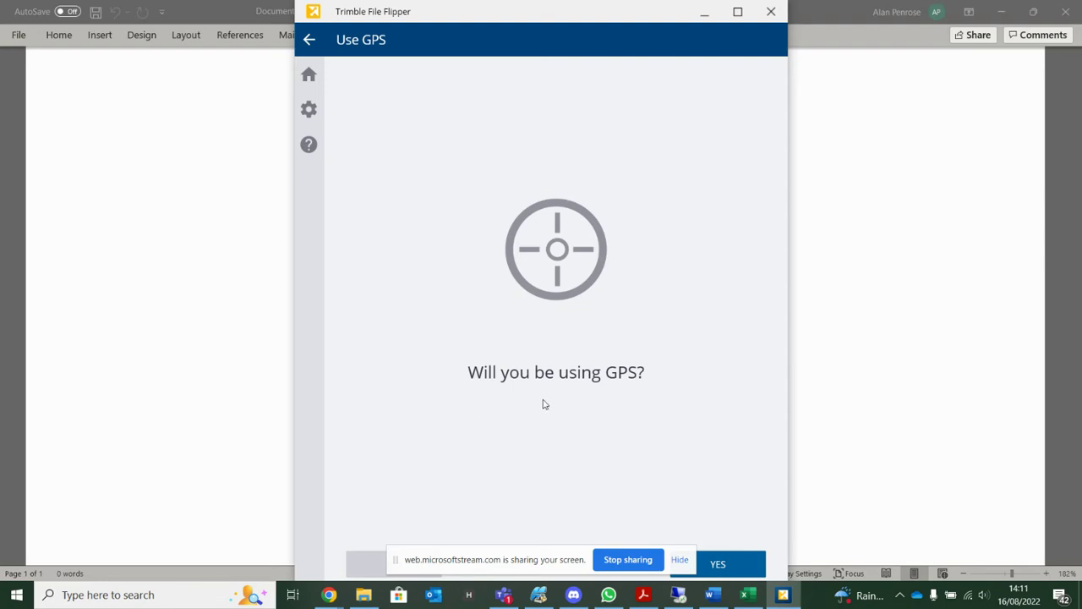
- Set GPS to United Kingdom Ordnance Survey, OSTN15 zone, with the OSGM15 geoid
left_click(741, 570)
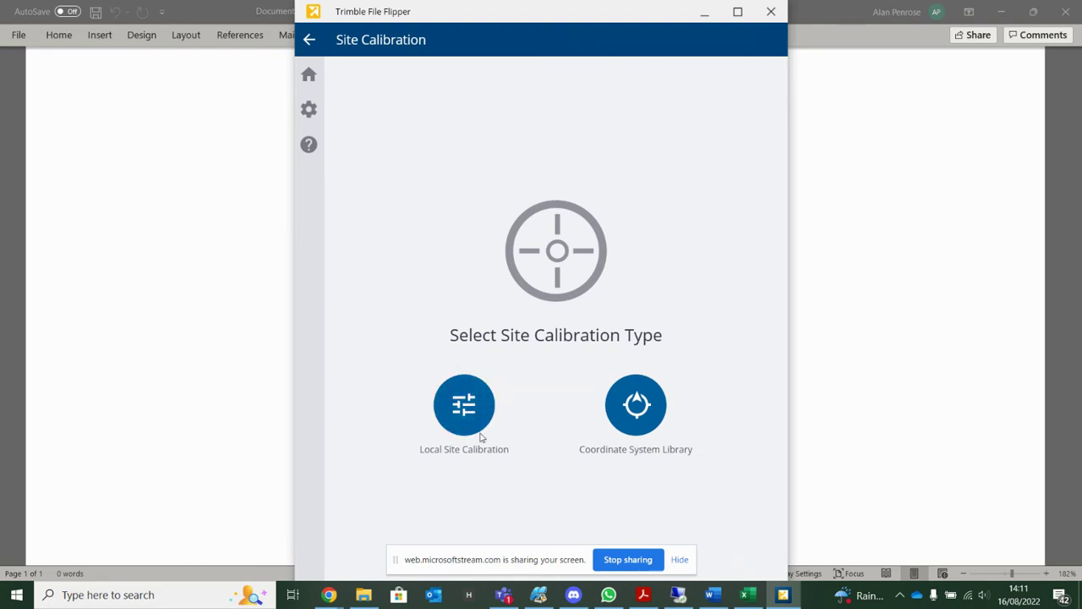
left_click(651, 421)
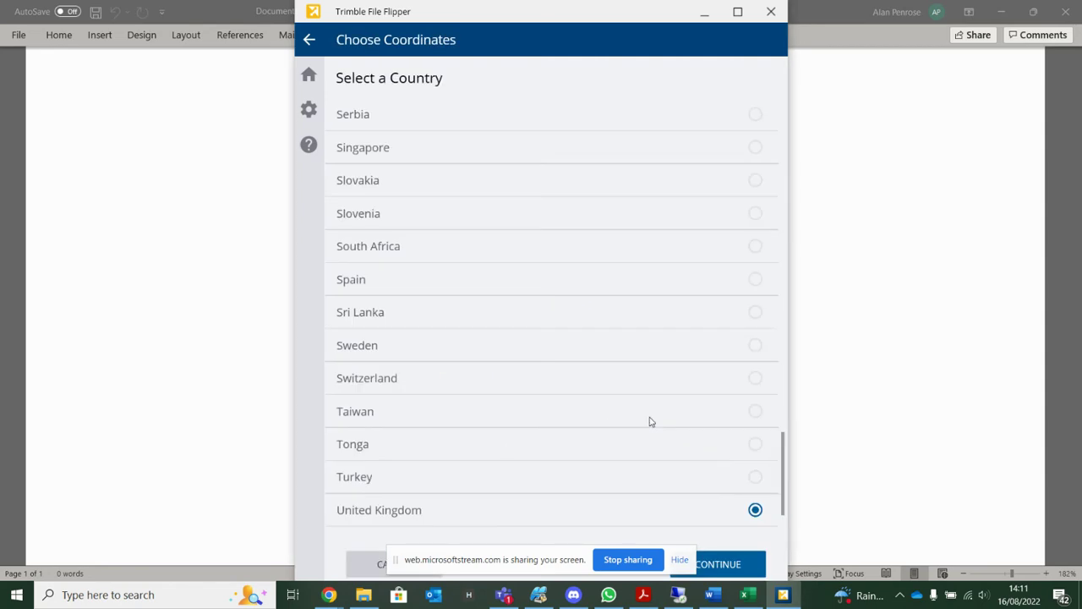
left_click(723, 569)
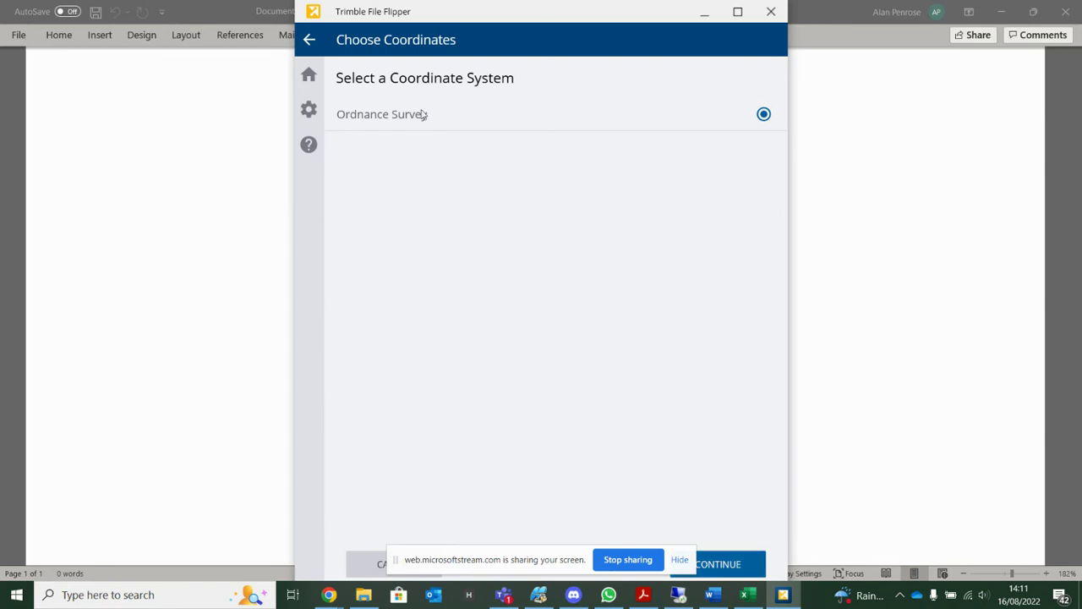
left_click(748, 567)
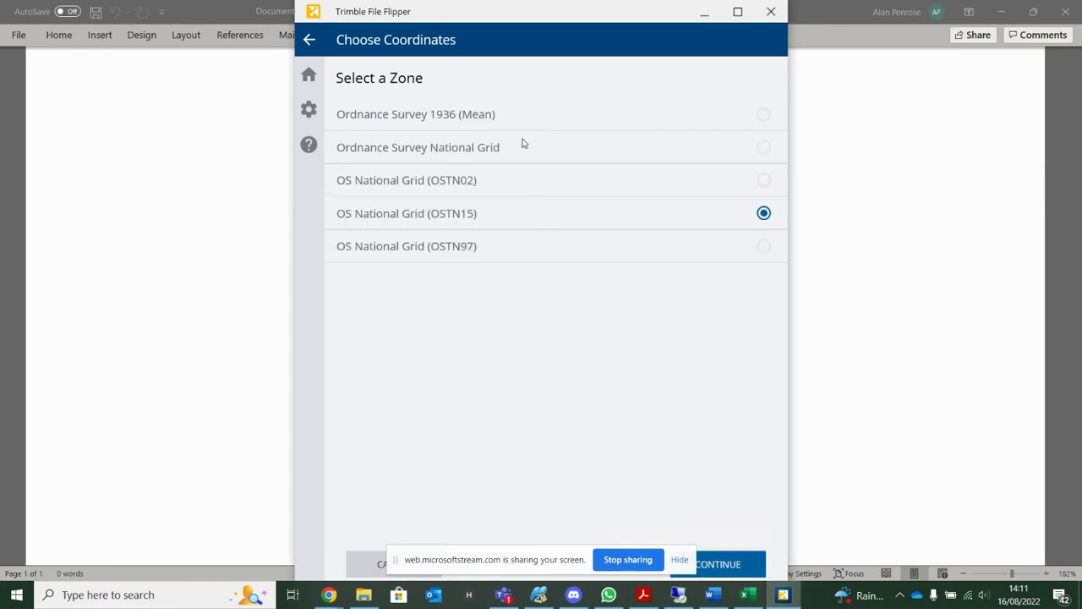
left_click(745, 564)
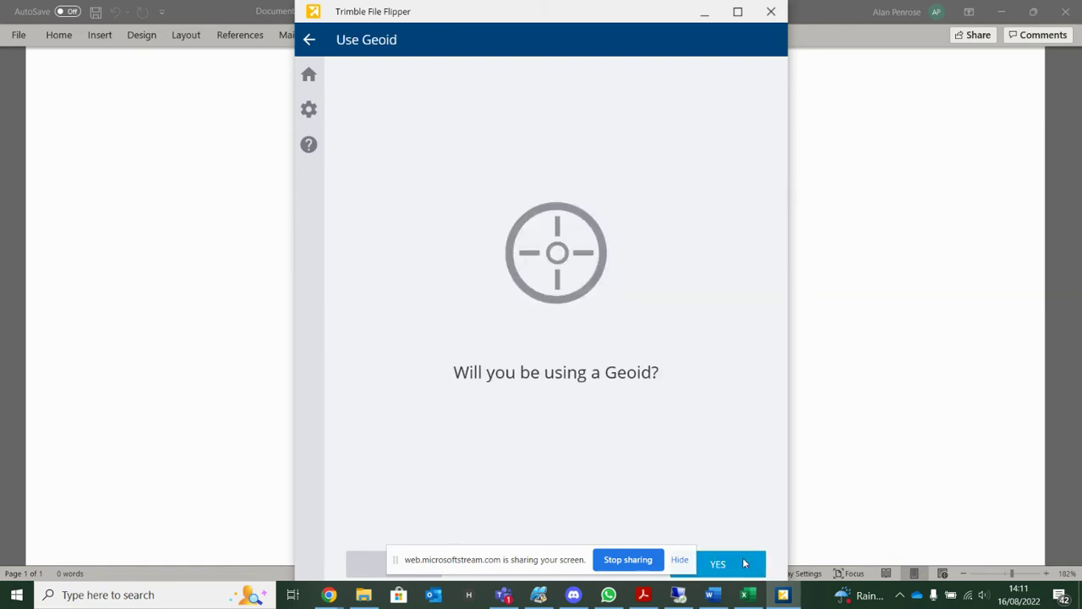
left_click(745, 564)
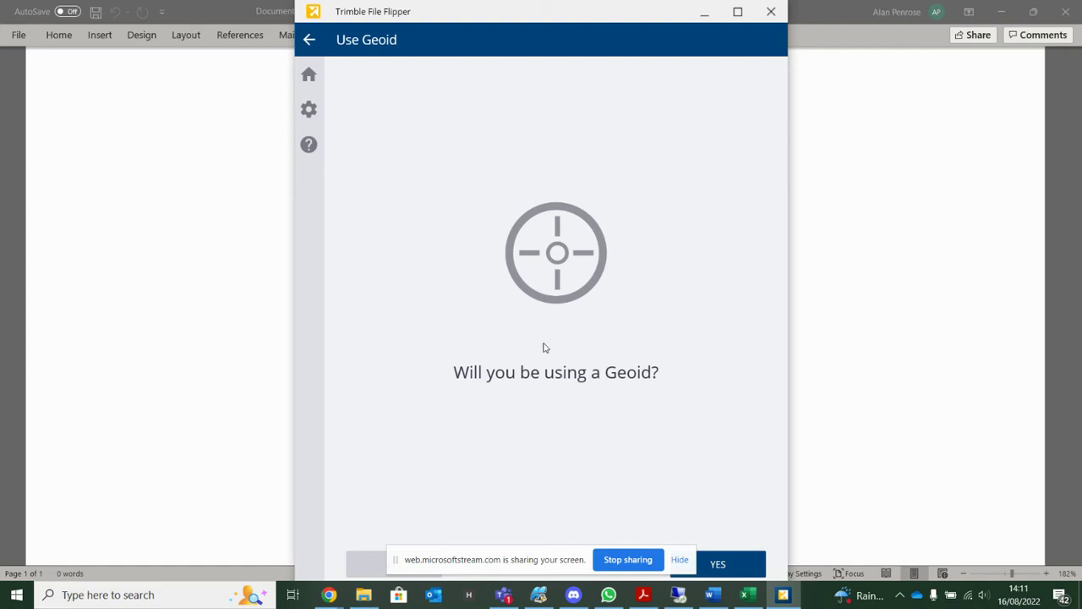
left_click(381, 246)
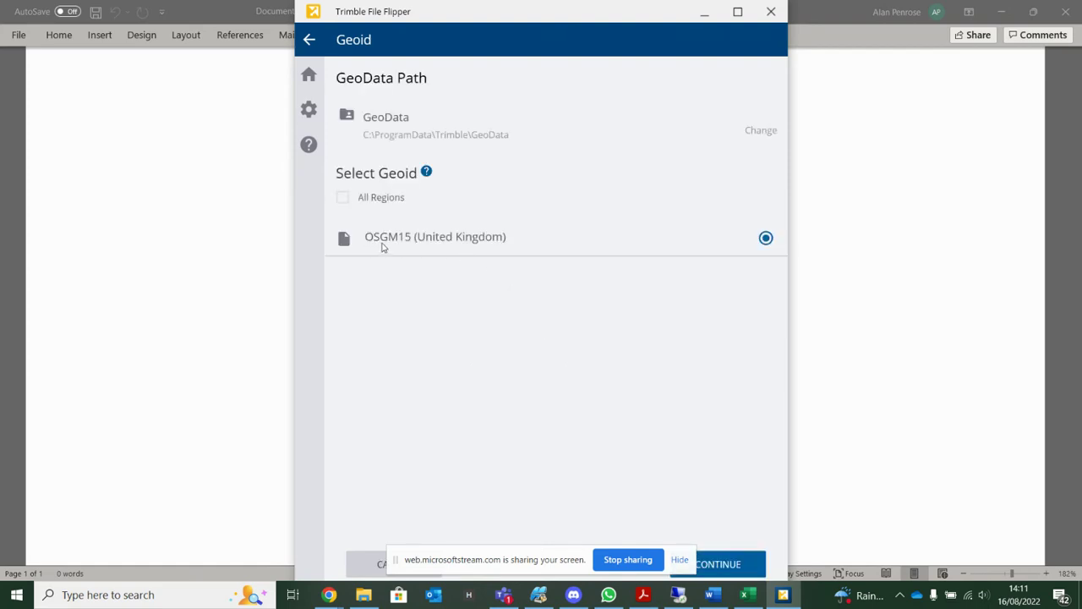
- Save the GCS900 conversion with USB Drive (D:) as the output folder, then finish
left_click(756, 564)
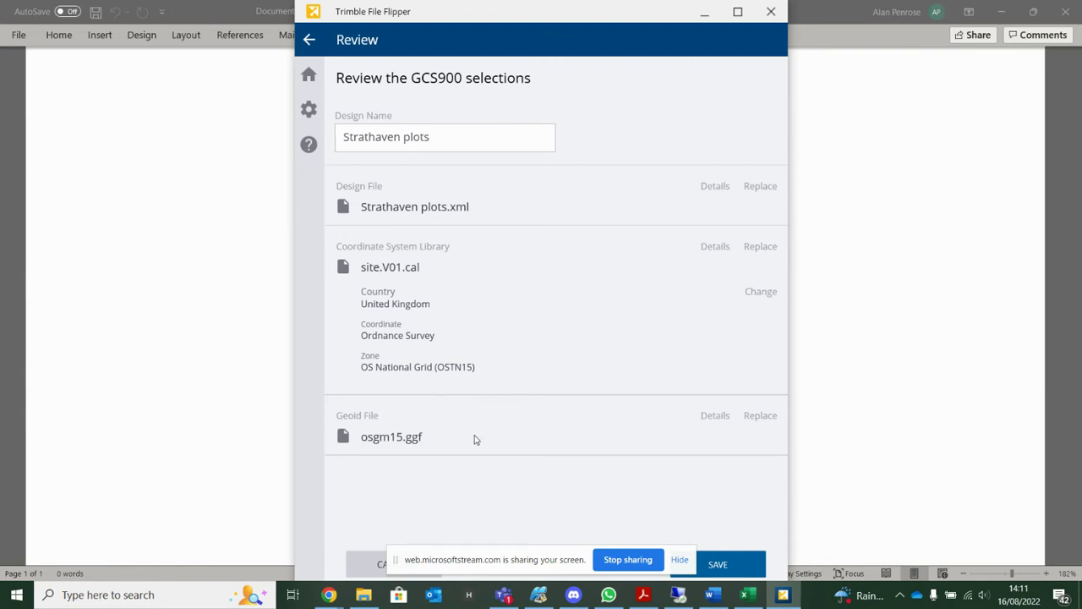
left_click(752, 565)
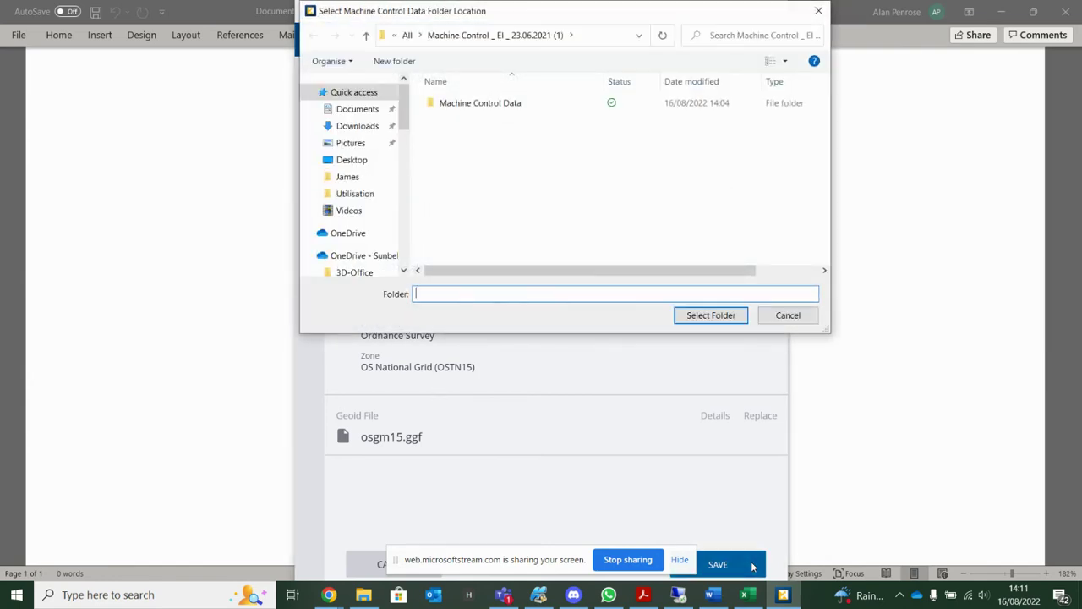
left_click_drag(407, 116, 372, 242)
left_click(369, 241)
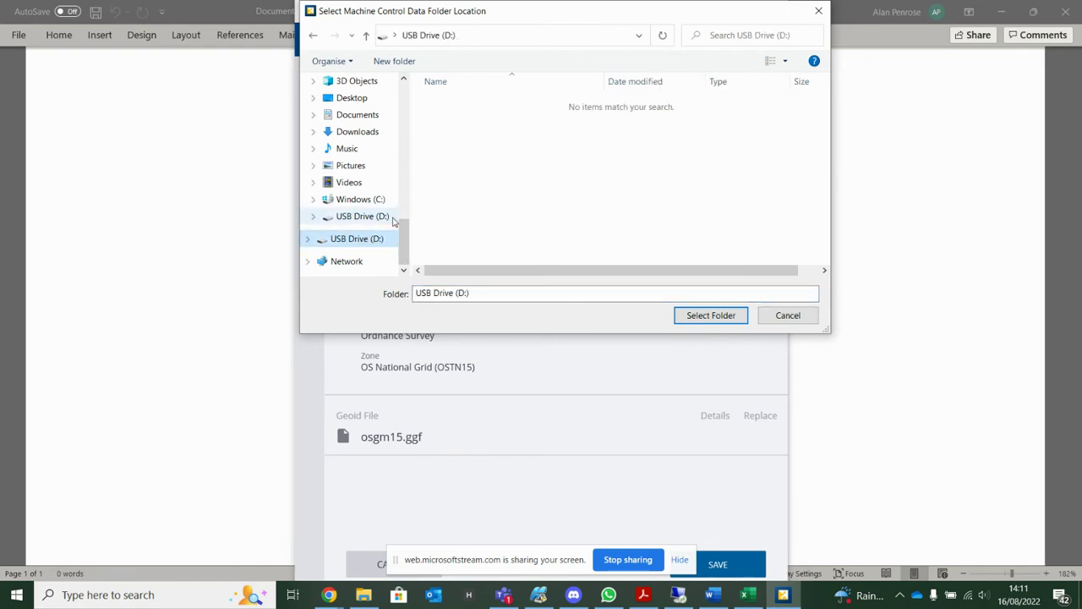
left_click(366, 37)
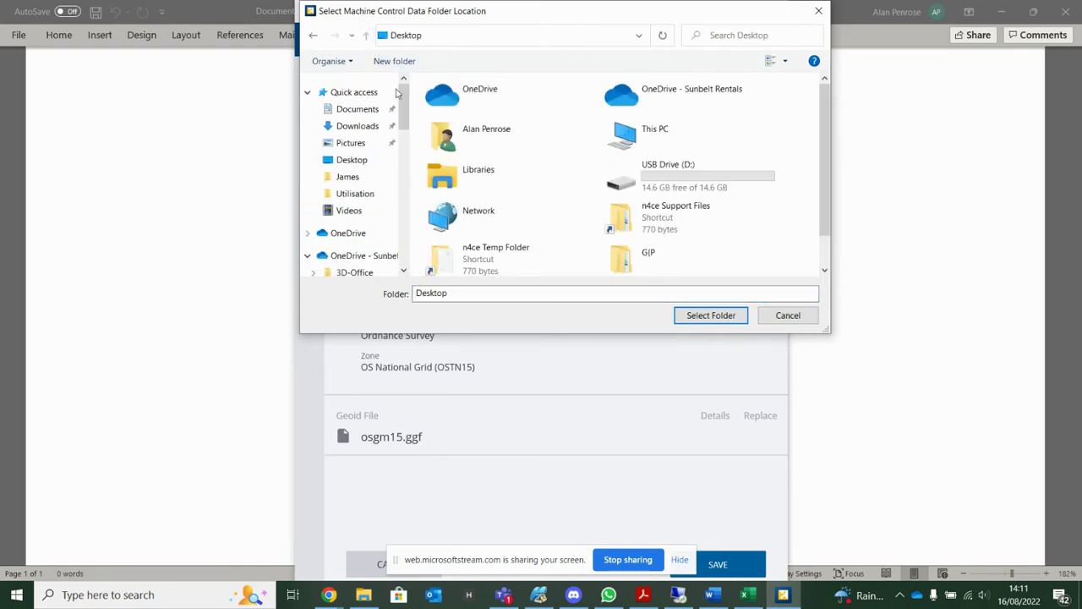
left_click(370, 178)
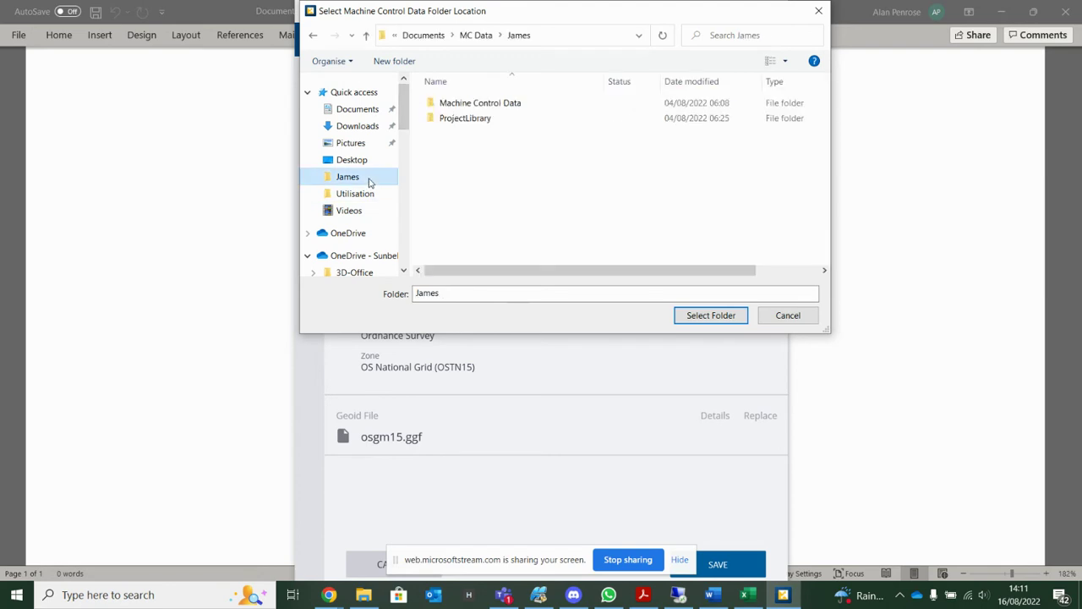
double_click(493, 105)
left_click_drag(404, 118, 406, 233)
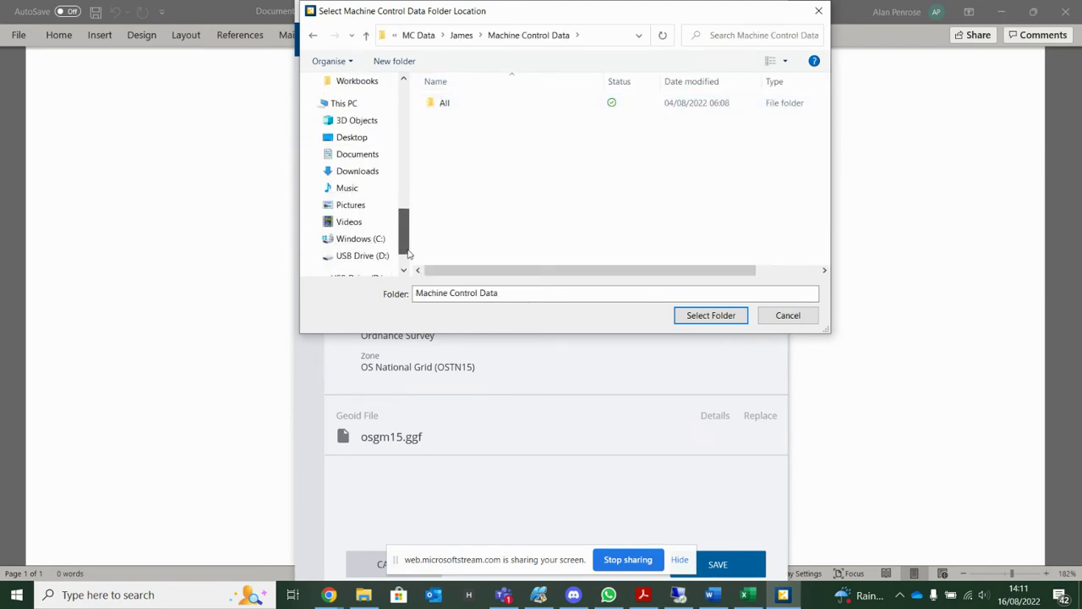
left_click(376, 256)
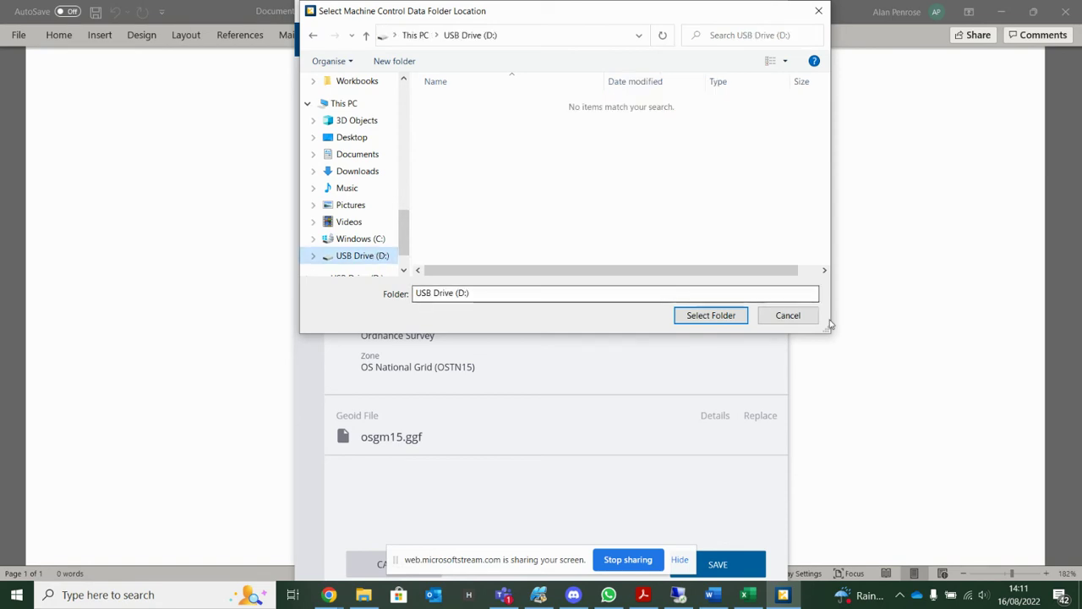
left_click(729, 316)
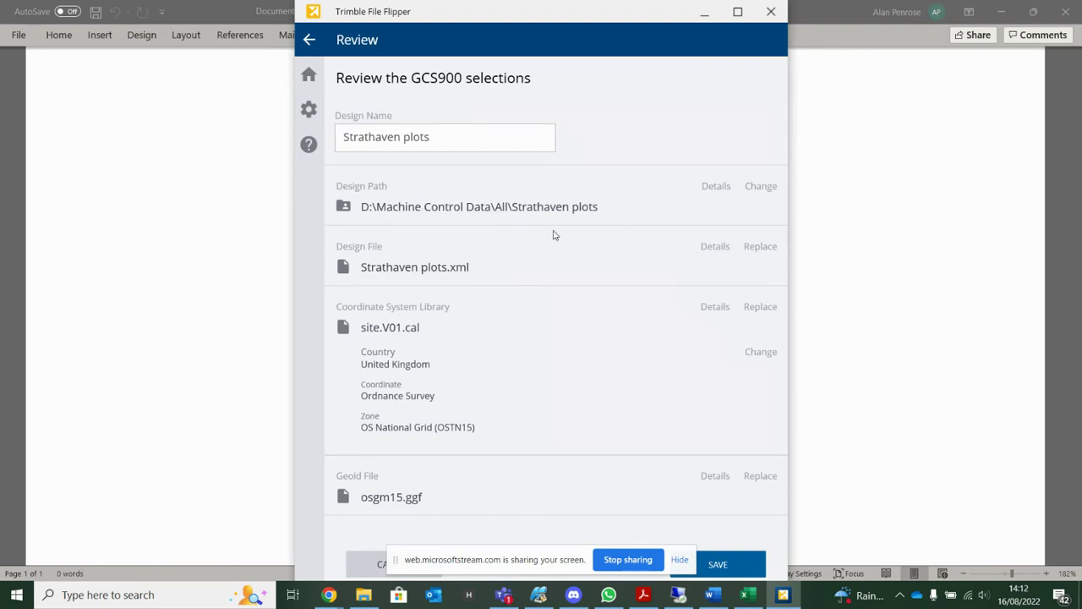
left_click(734, 564)
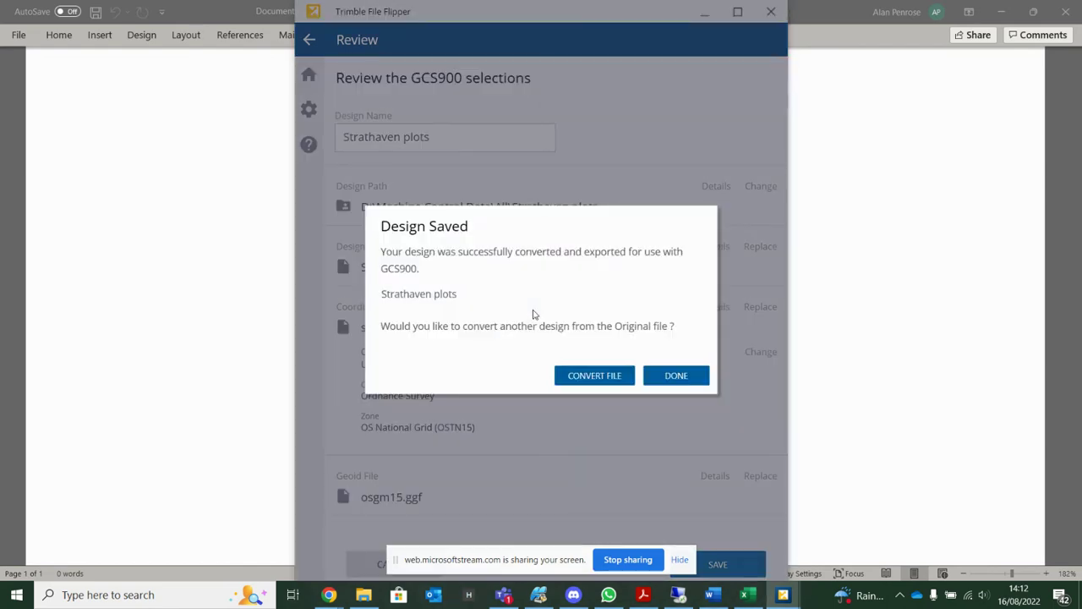
left_click(655, 378)
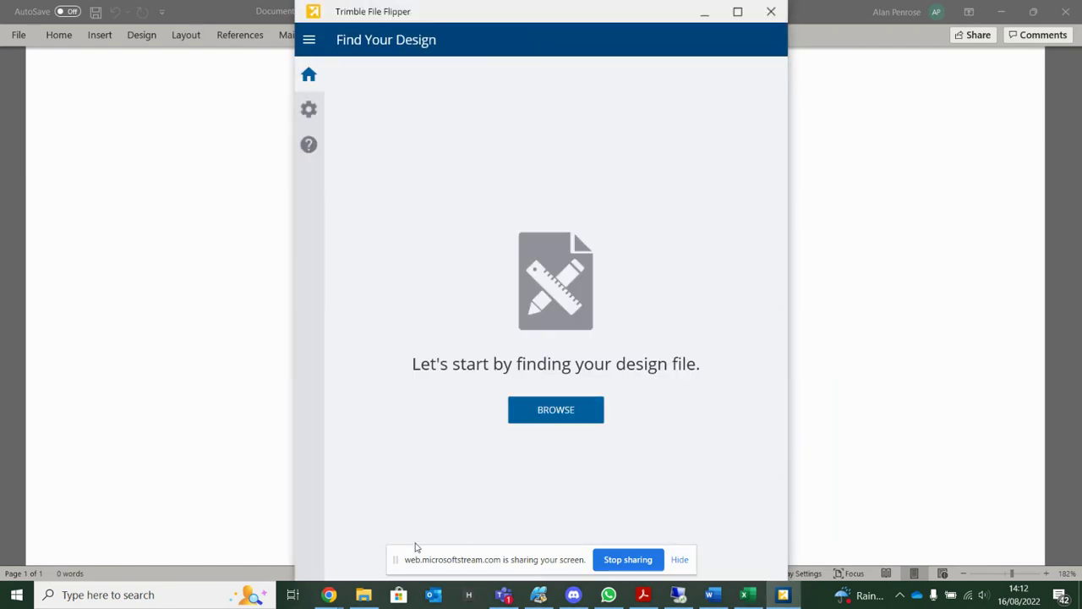
- Browse to D:\Machine Control Data\All\Strathaven plots to check site.V01.cal and Strathaven plots.svd
left_click(363, 594)
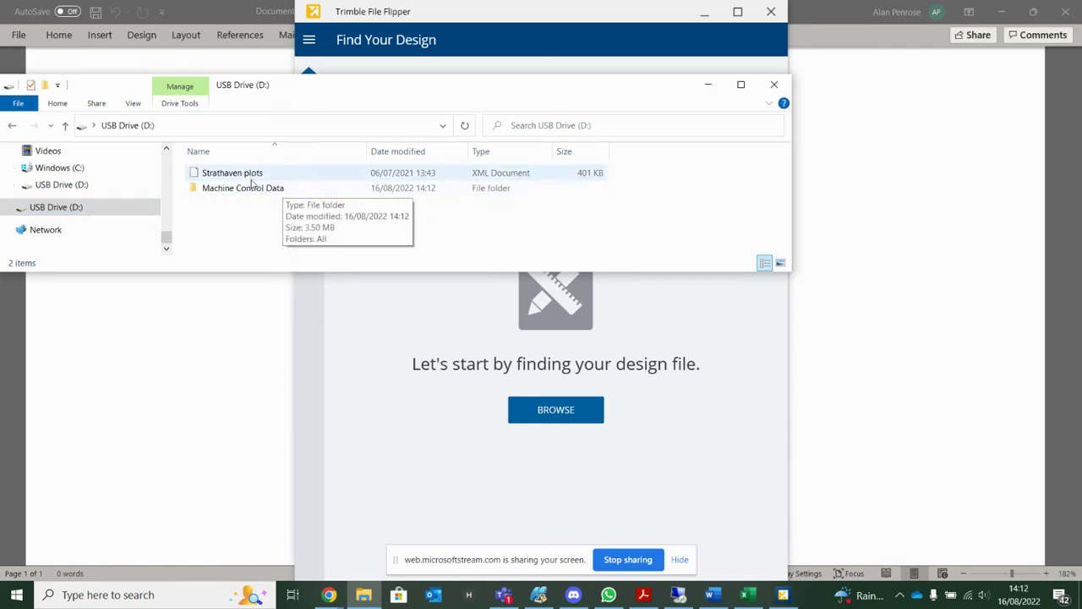
double_click(312, 195)
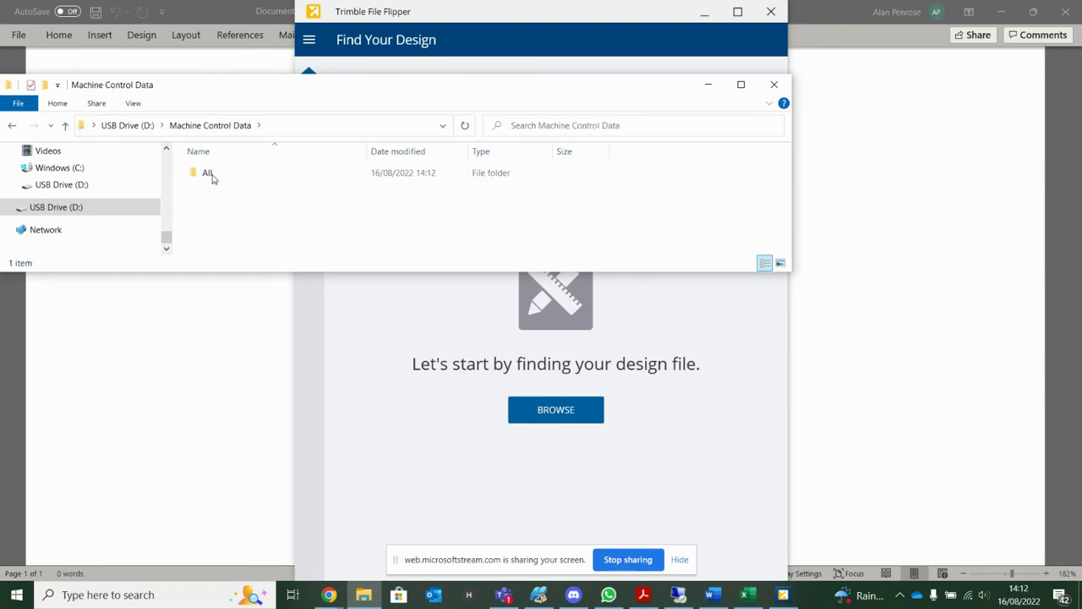
double_click(243, 174)
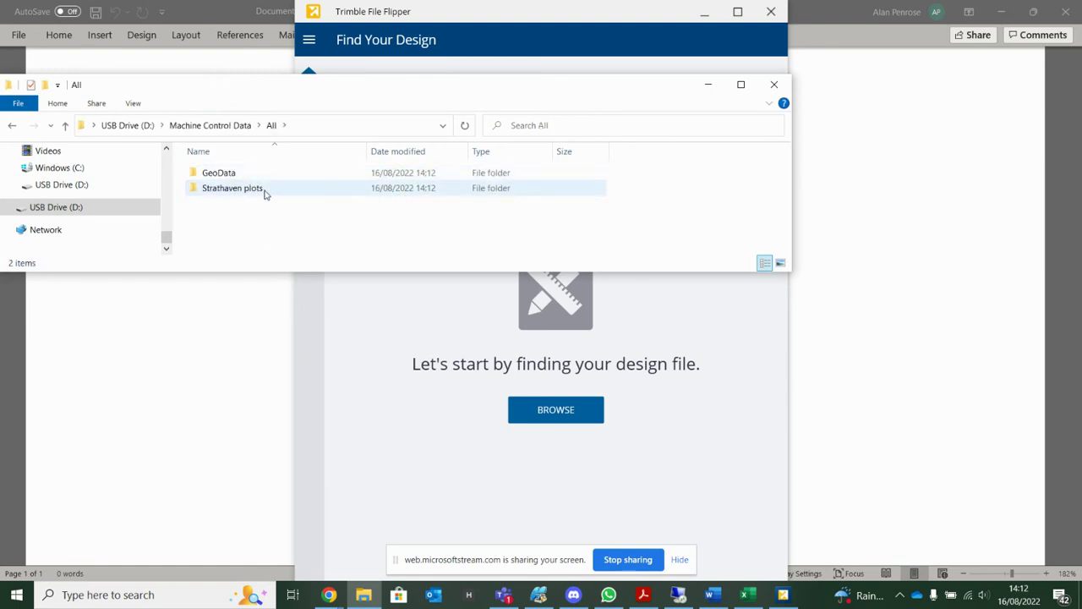
double_click(254, 188)
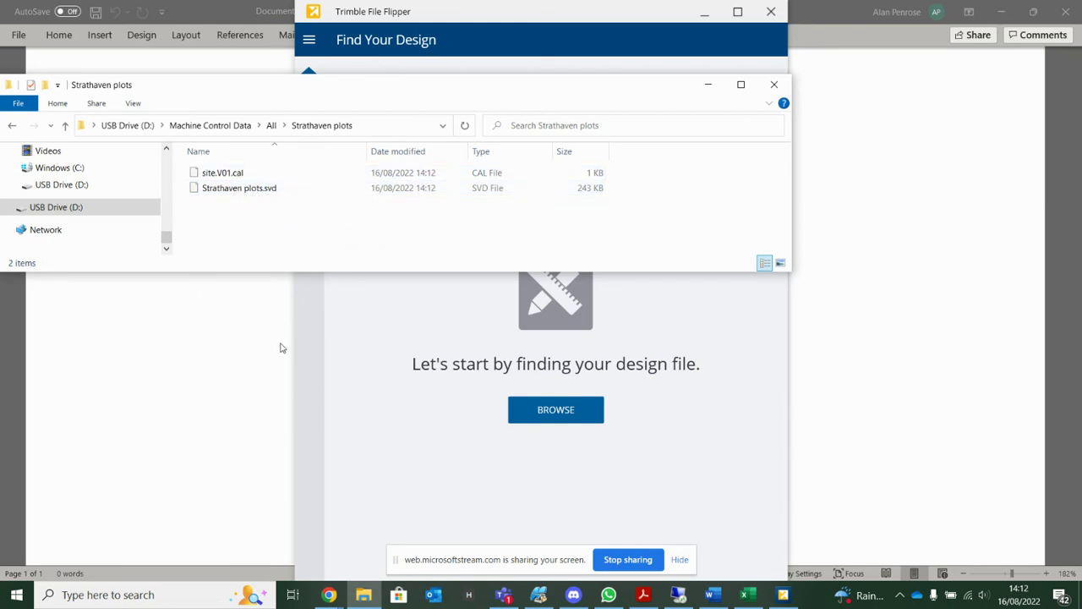
left_click(326, 345)
- Re-add Strathaven plots.xml and continue with its B&P surface
left_click(542, 413)
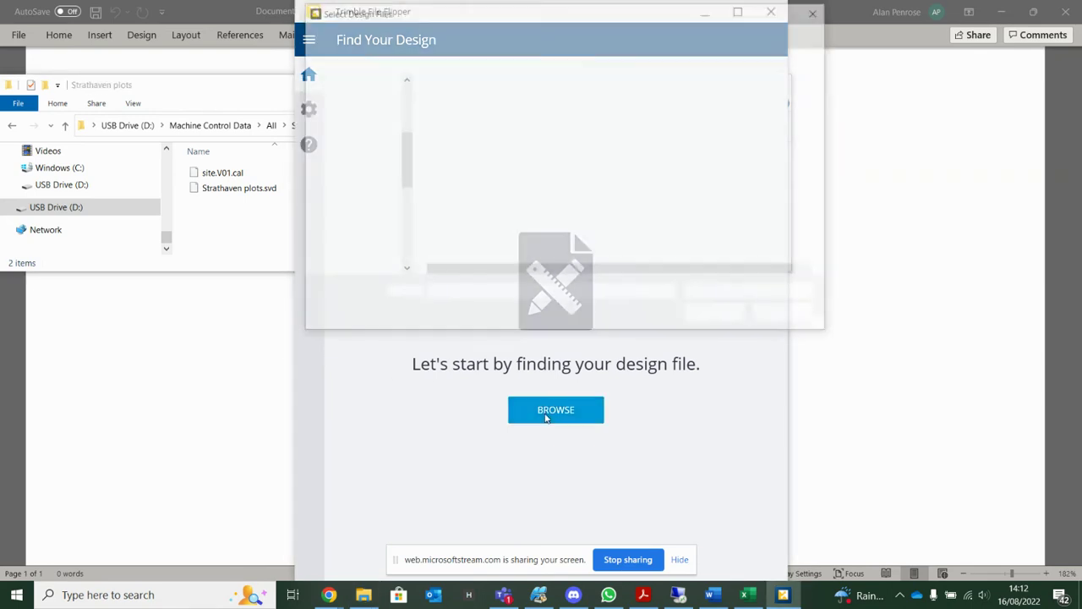
left_click(498, 124)
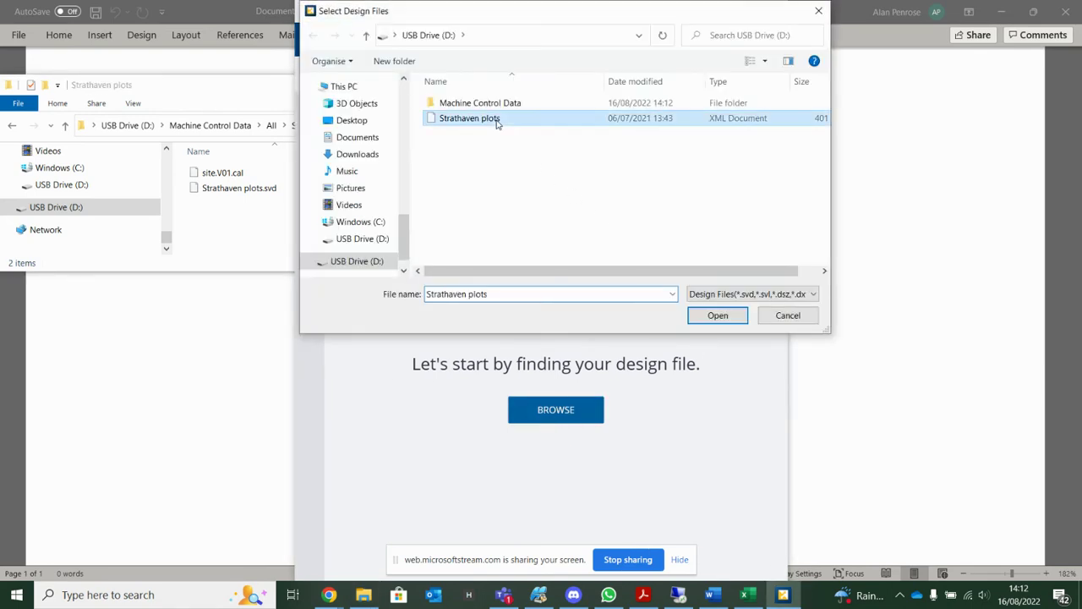
left_click(716, 315)
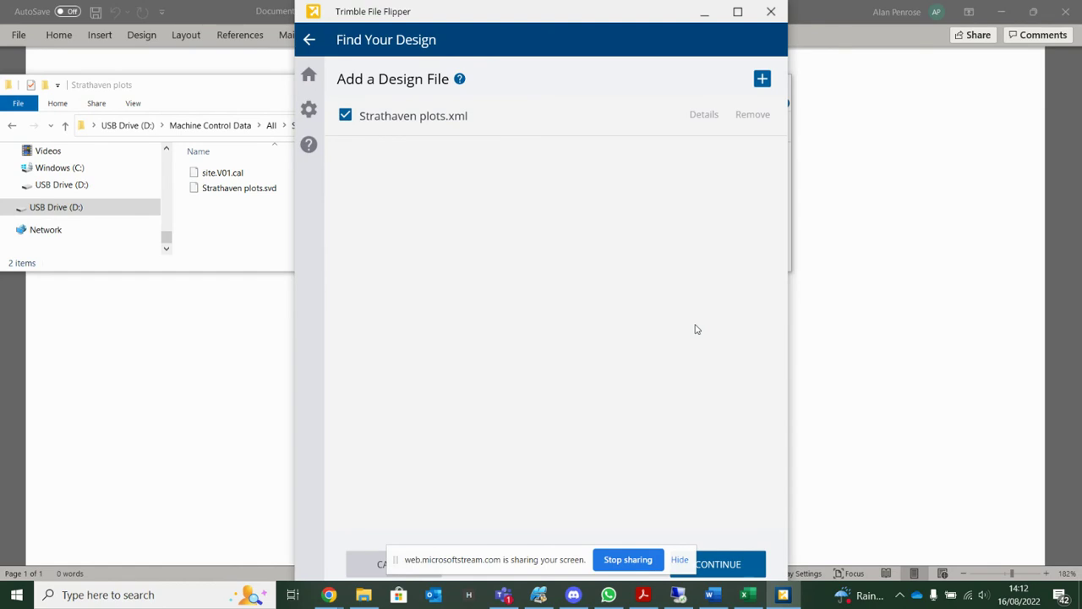
left_click(717, 558)
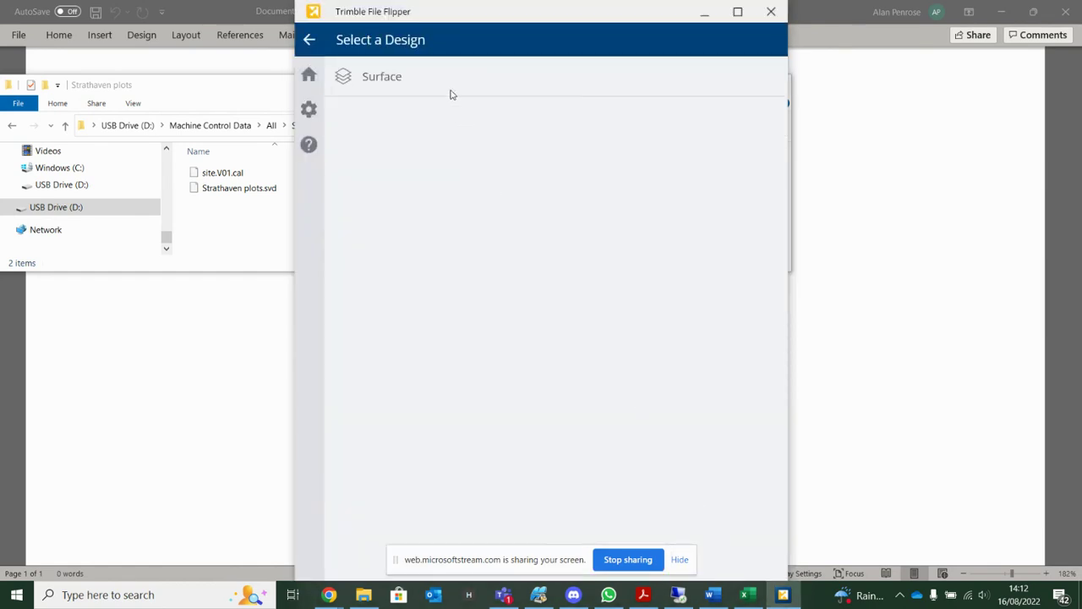
left_click(450, 93)
left_click(391, 102)
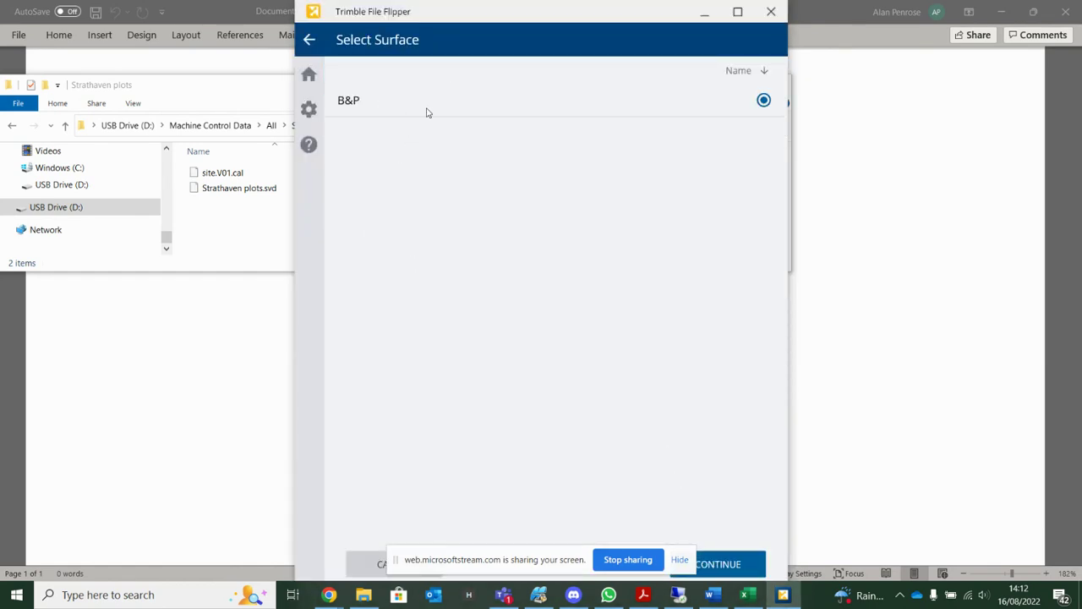
left_click(752, 564)
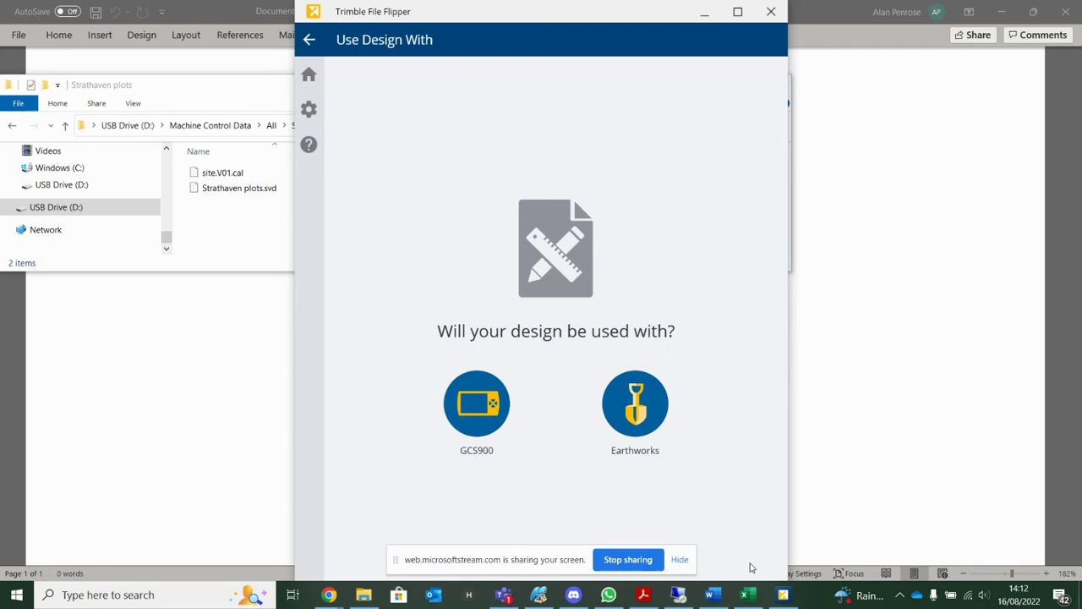
- Target Earthworks with a new project 'Alans Plots' whose library is on USB Drive (D:)
left_click(658, 409)
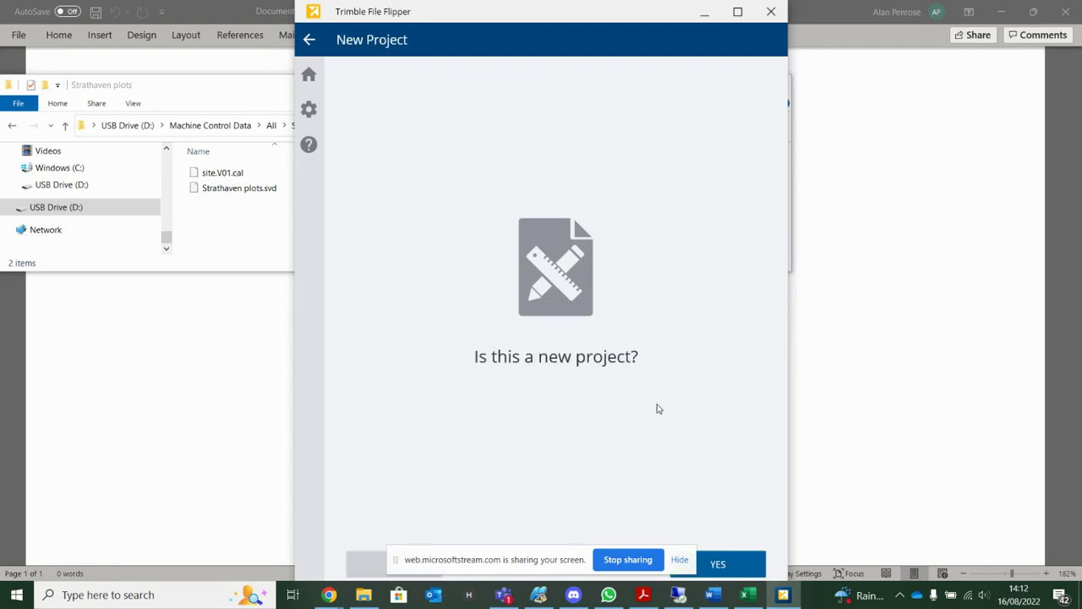
left_click(752, 567)
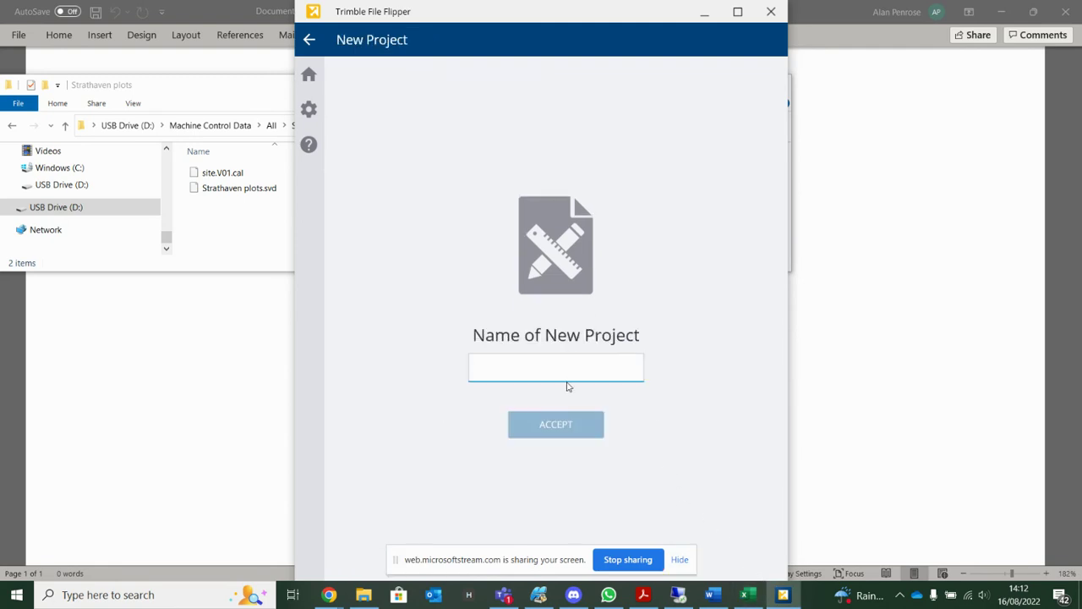
type("Alans Pl")
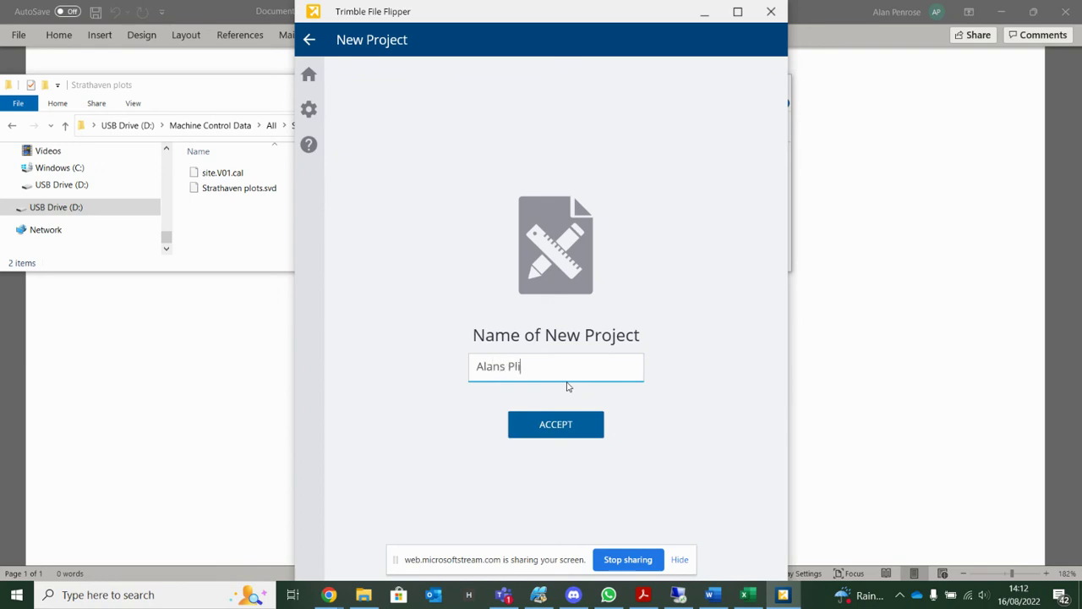
type("ots")
left_click(554, 433)
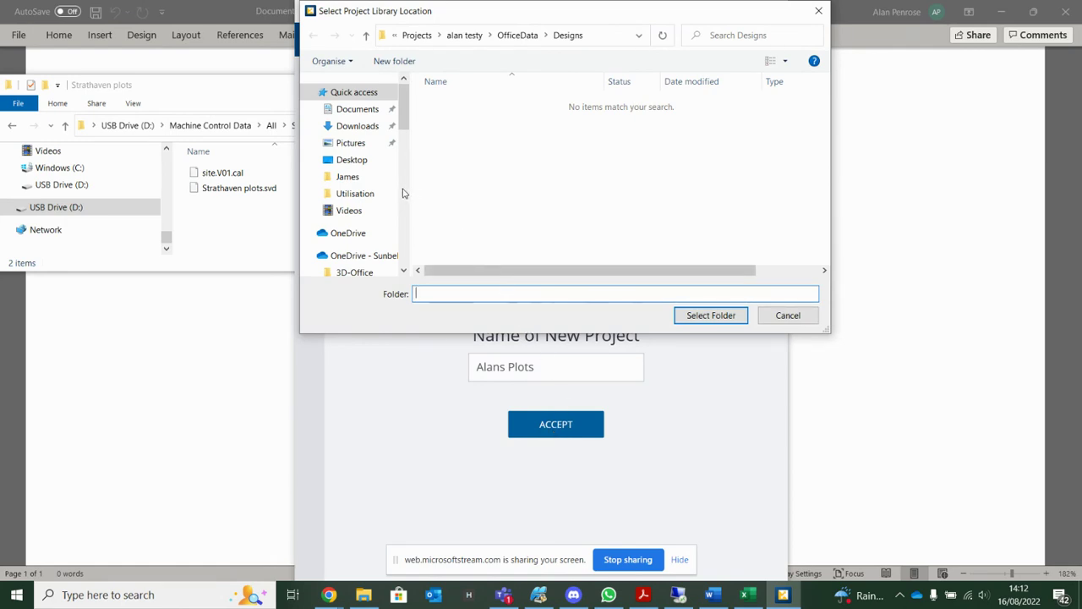
scroll(385, 203, "down", 10)
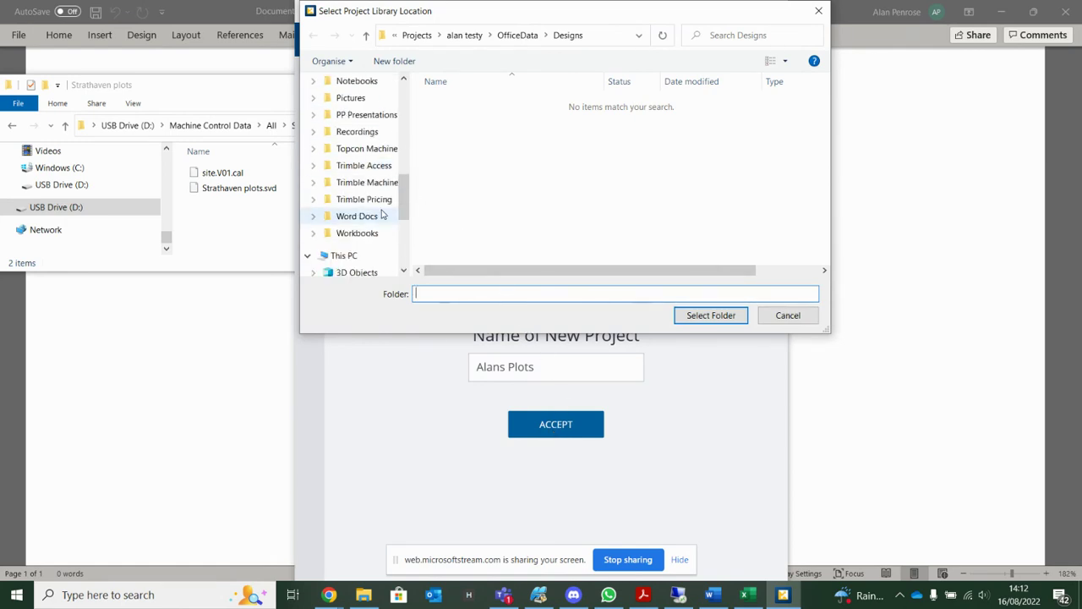
scroll(380, 214, "down", 3)
left_click(372, 238)
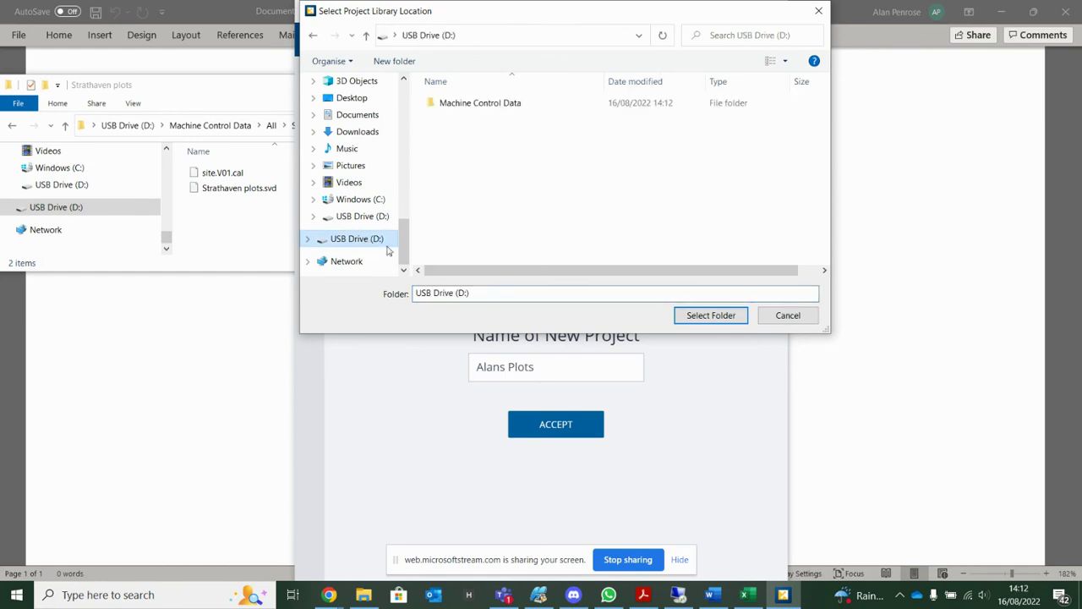
left_click(710, 316)
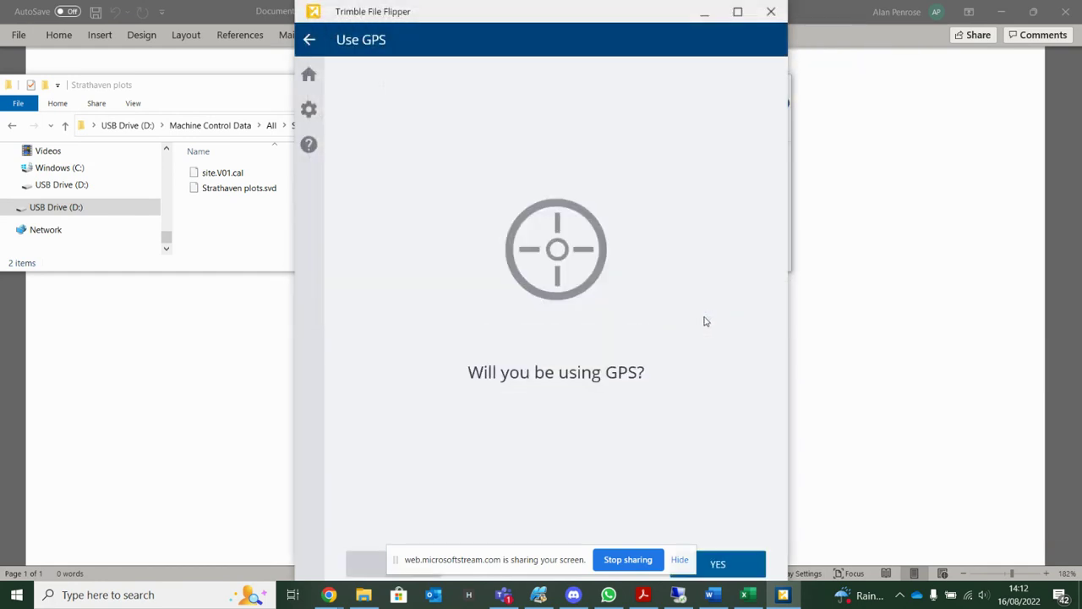
- Use GPS with UK Ordnance Survey OSTN15 and the OSGM15 geoid, then open the Earthworks review
left_click(729, 564)
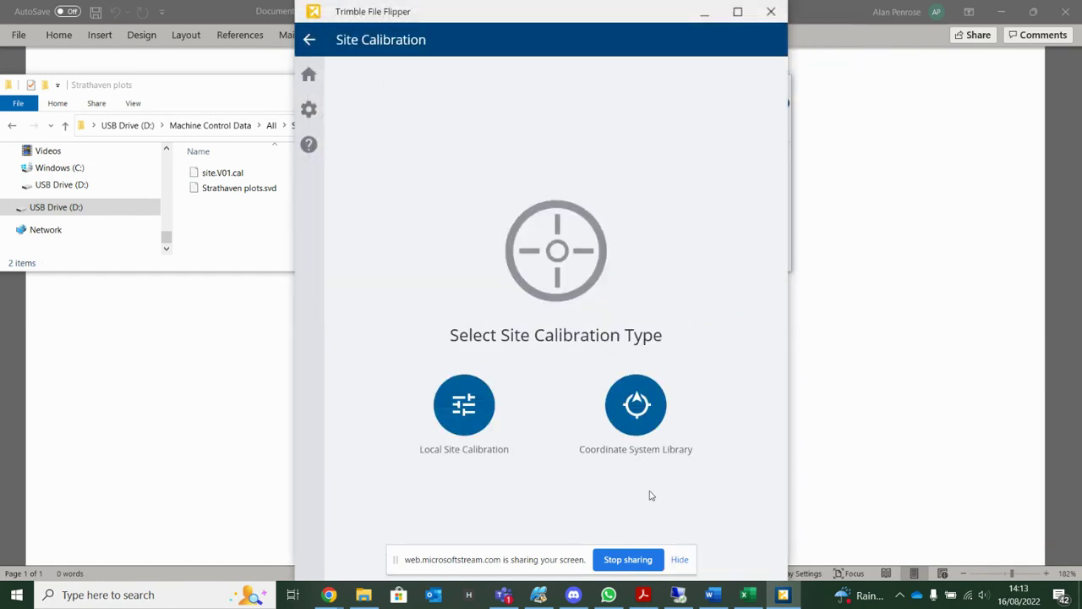
left_click(643, 427)
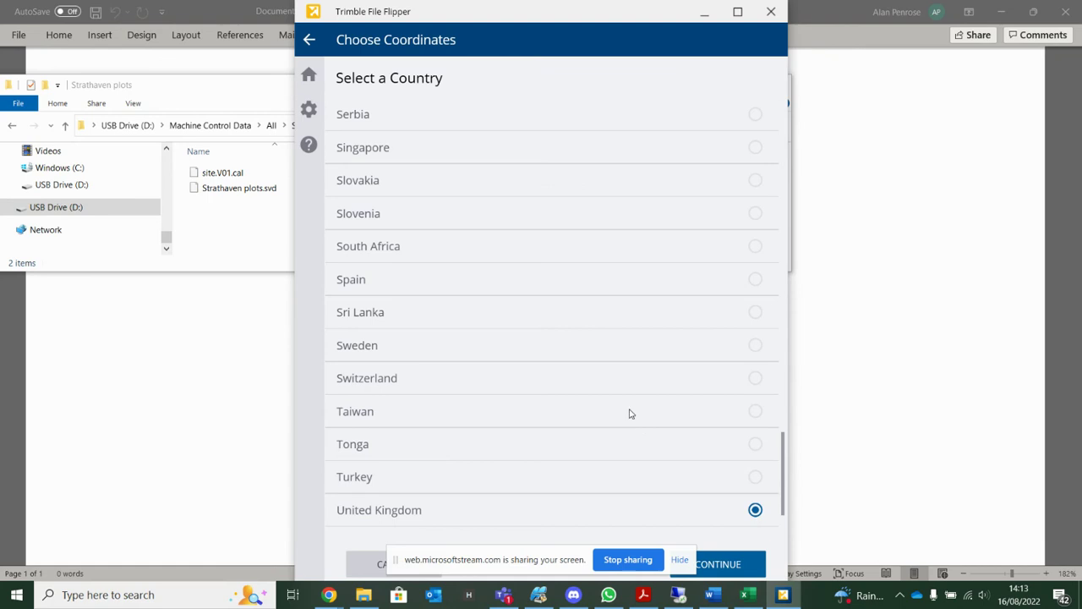
left_click(729, 564)
left_click(732, 565)
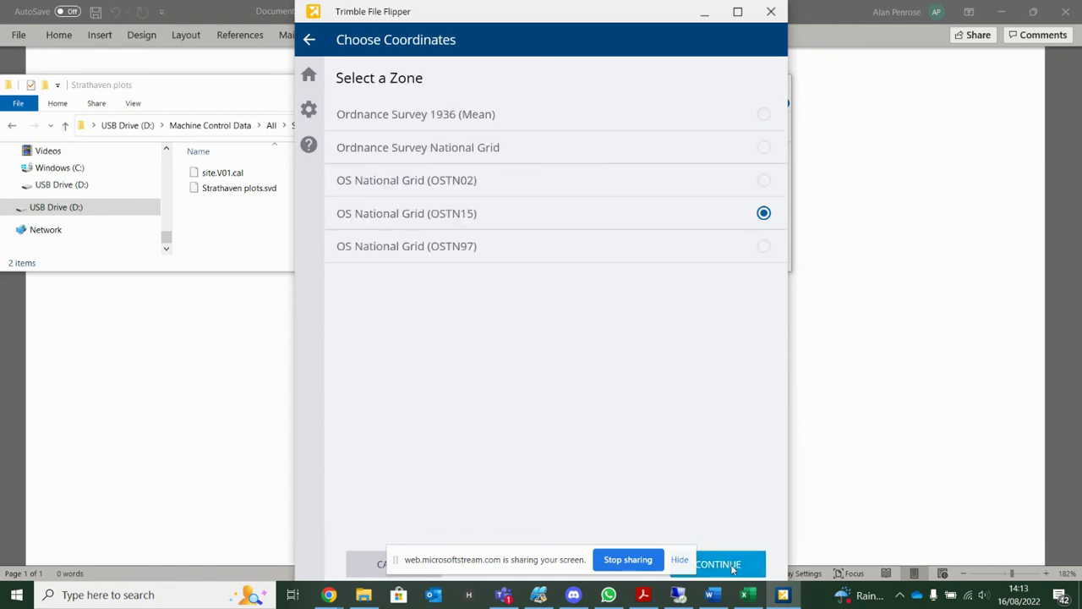
left_click(732, 564)
left_click(732, 564)
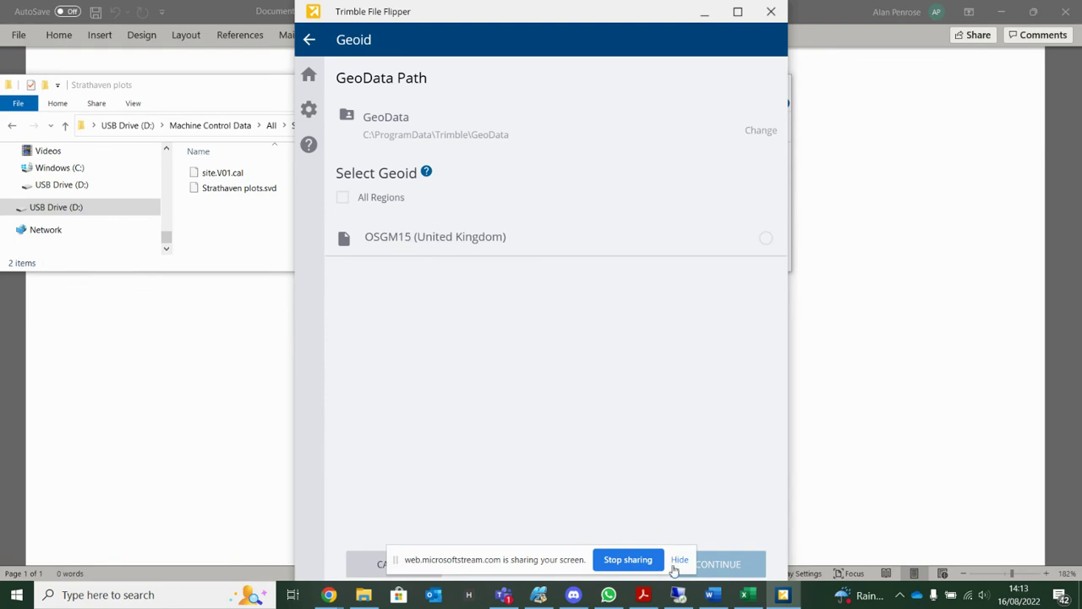
left_click(438, 248)
left_click(736, 564)
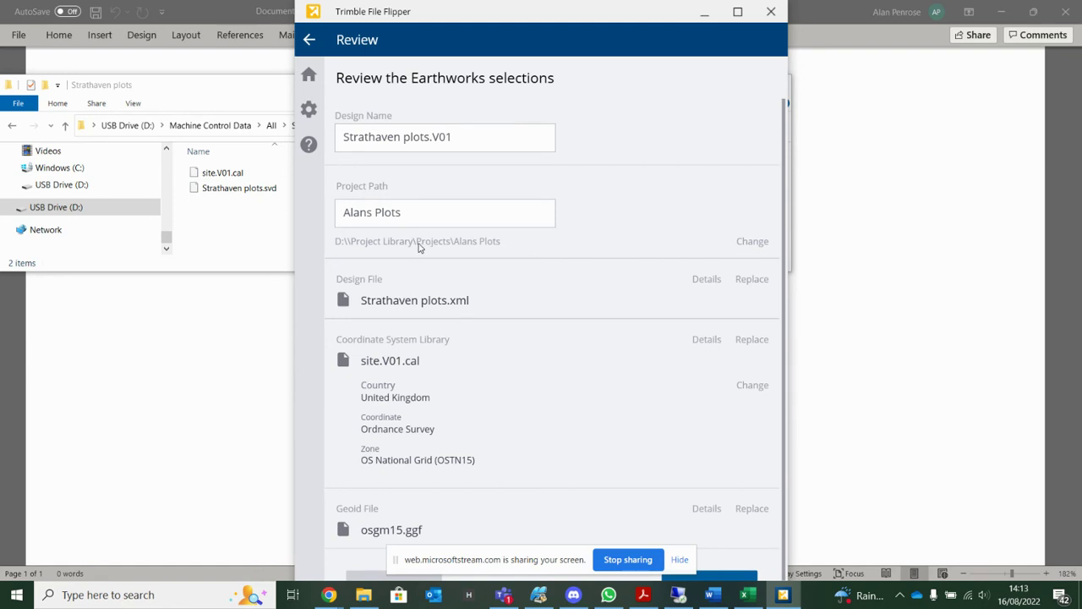
- Set the project path to USB Drive (D:), save the Earthworks conversion, and finish
left_click(753, 242)
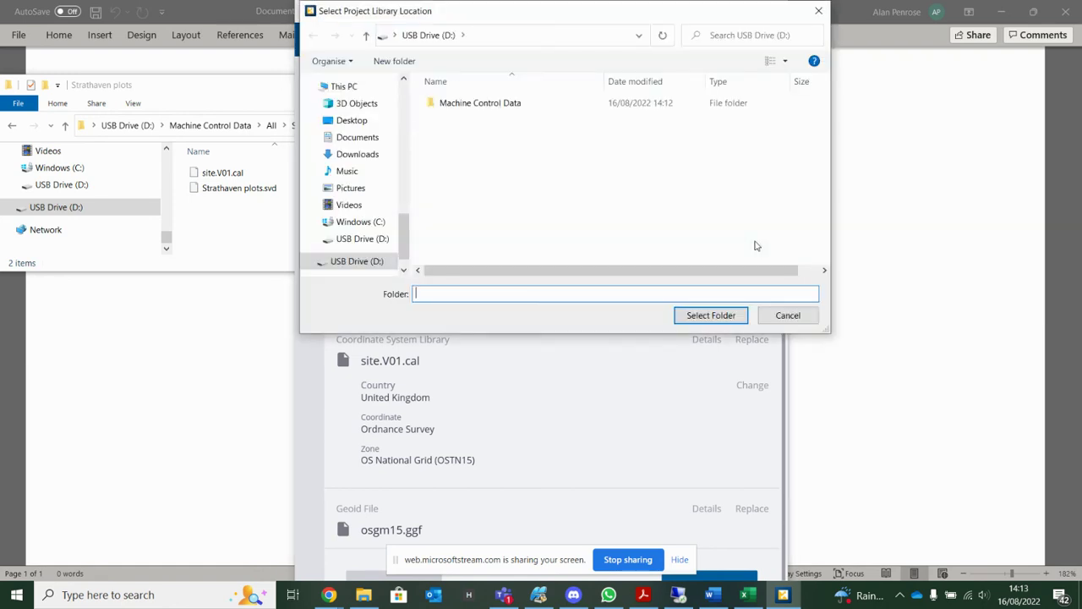
left_click(361, 261)
left_click(701, 316)
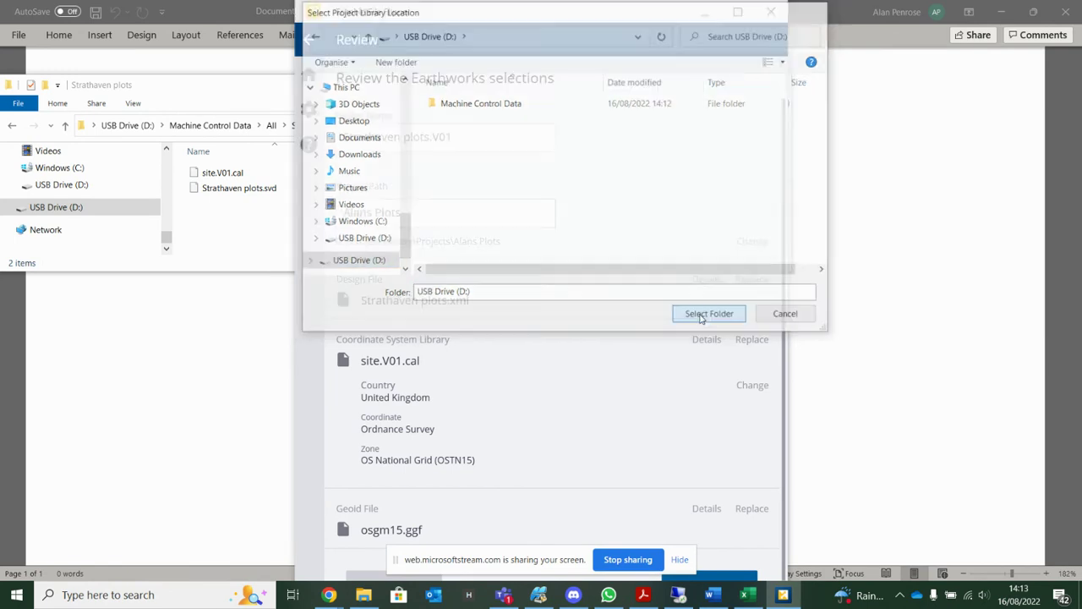
scroll(665, 329, "down", 1)
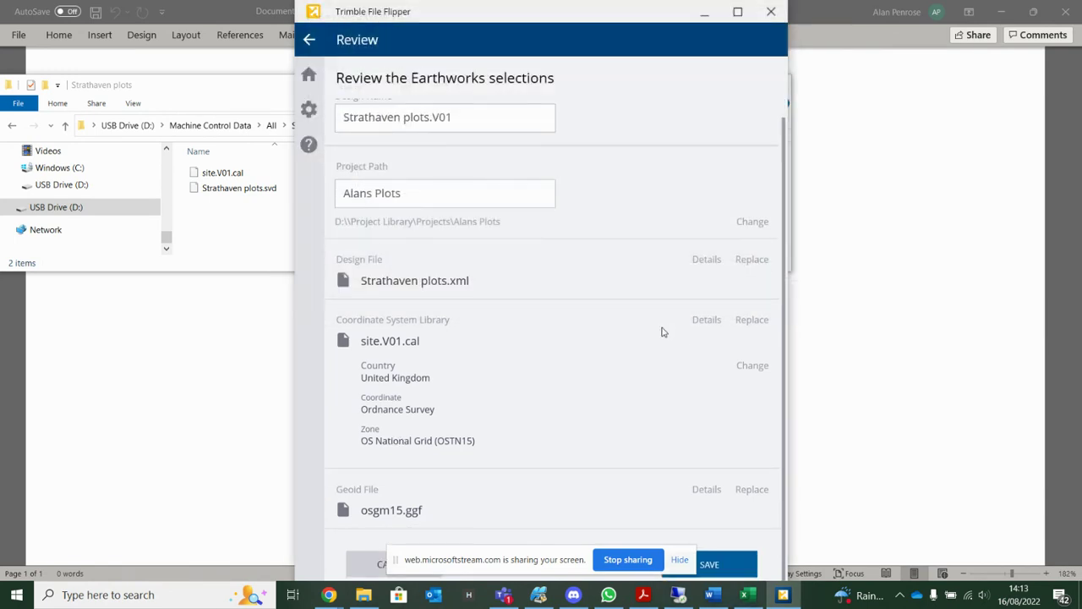
left_click(728, 564)
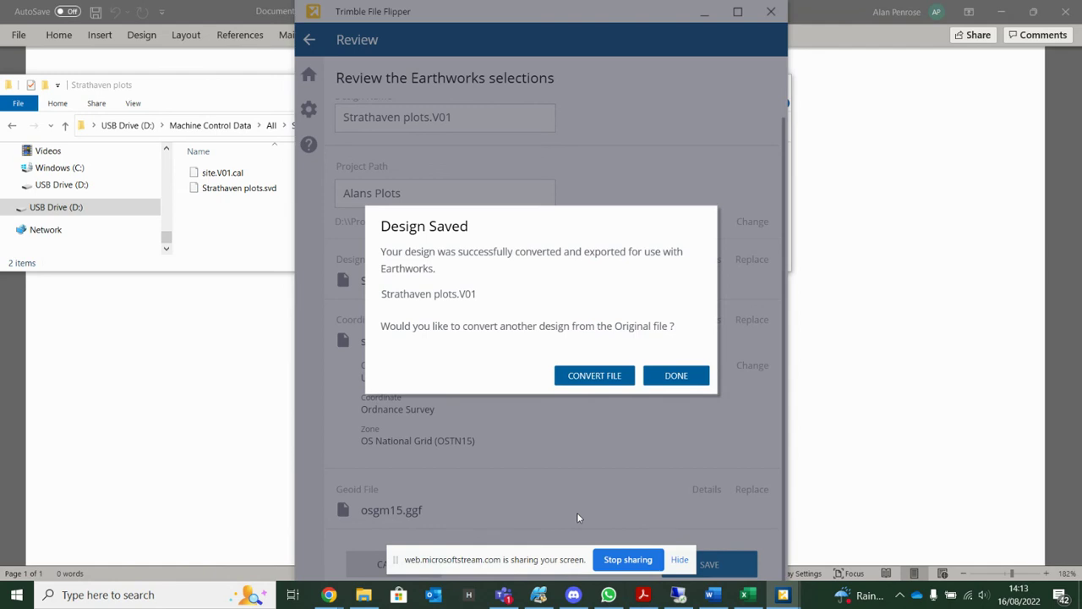
left_click(660, 376)
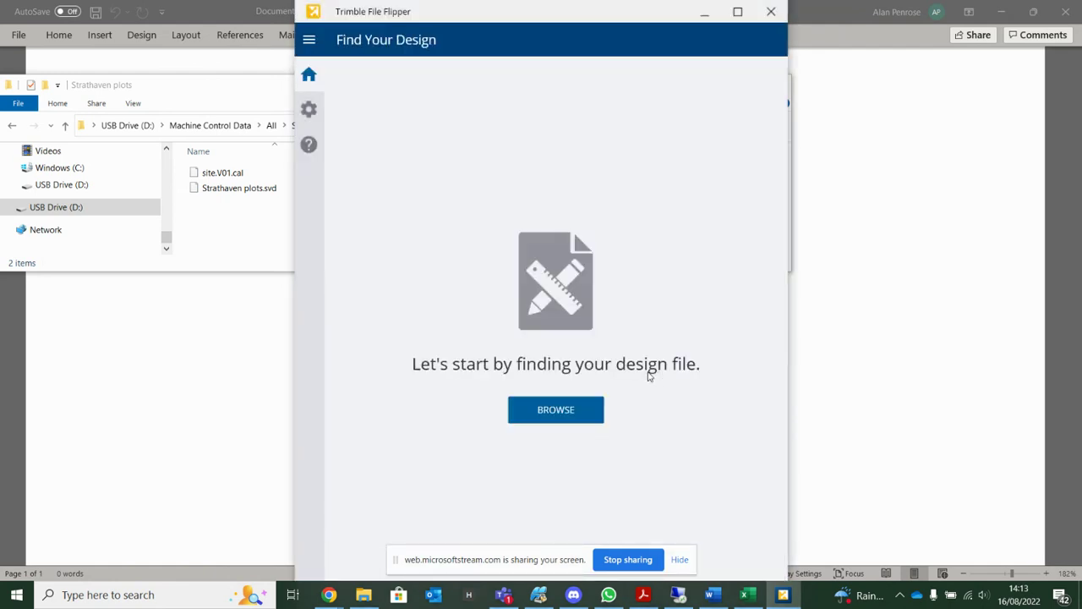
- In Explorer, browse D:\ProjectLibrary\Projects to the new project's OfficeData\Designs folder
left_click(265, 244)
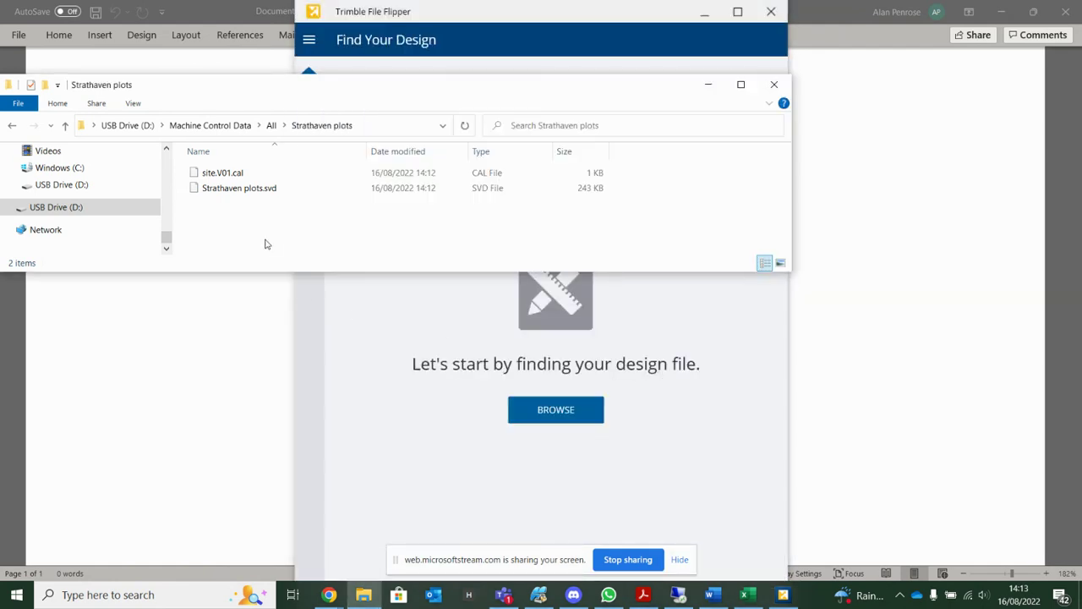
left_click(80, 207)
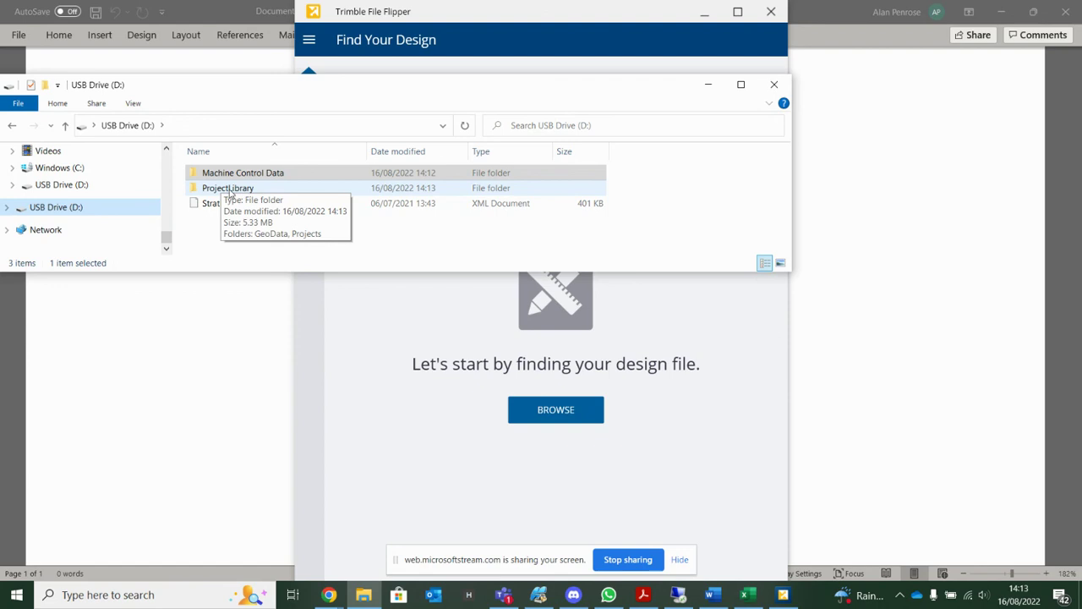
double_click(266, 192)
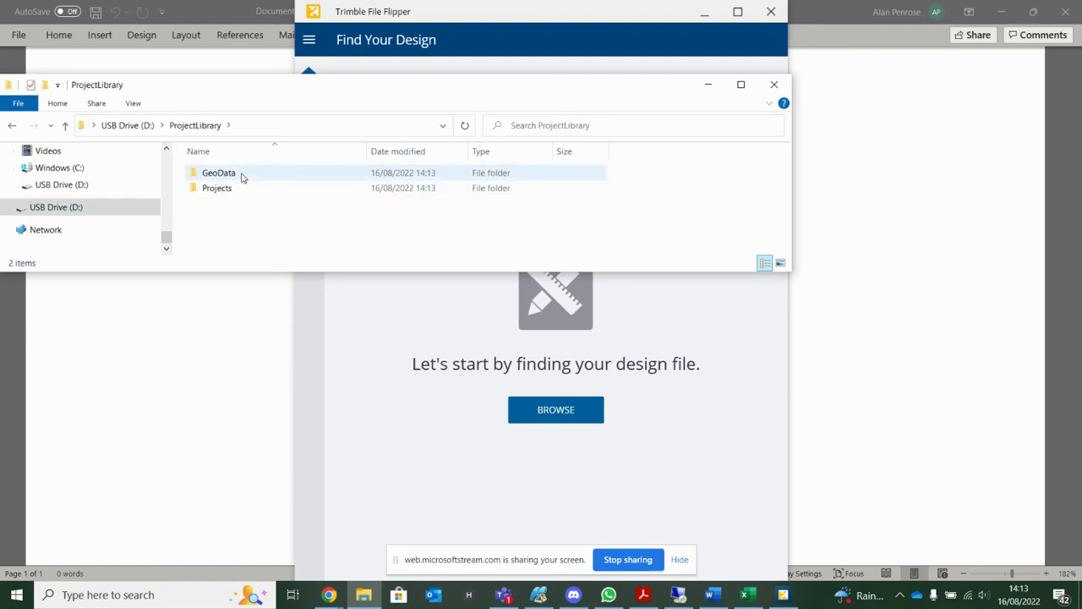
double_click(243, 188)
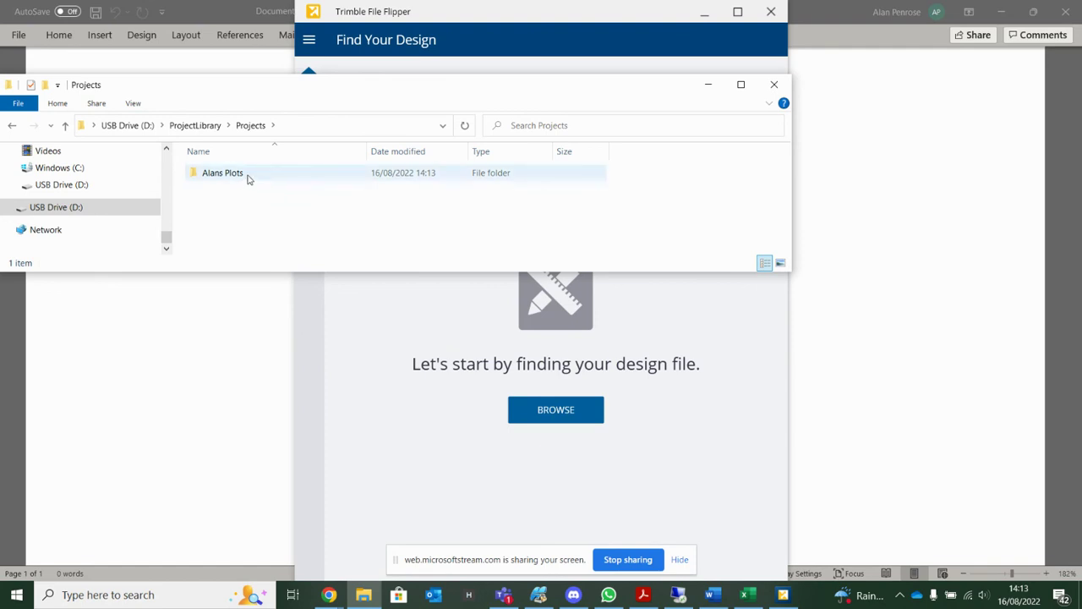
double_click(251, 177)
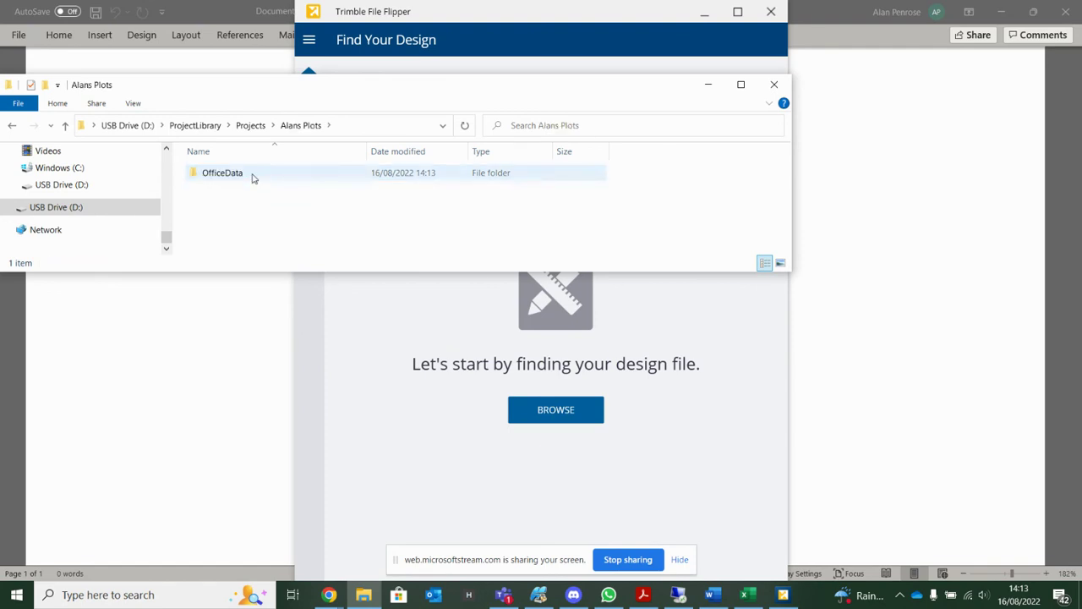
double_click(251, 178)
double_click(251, 178)
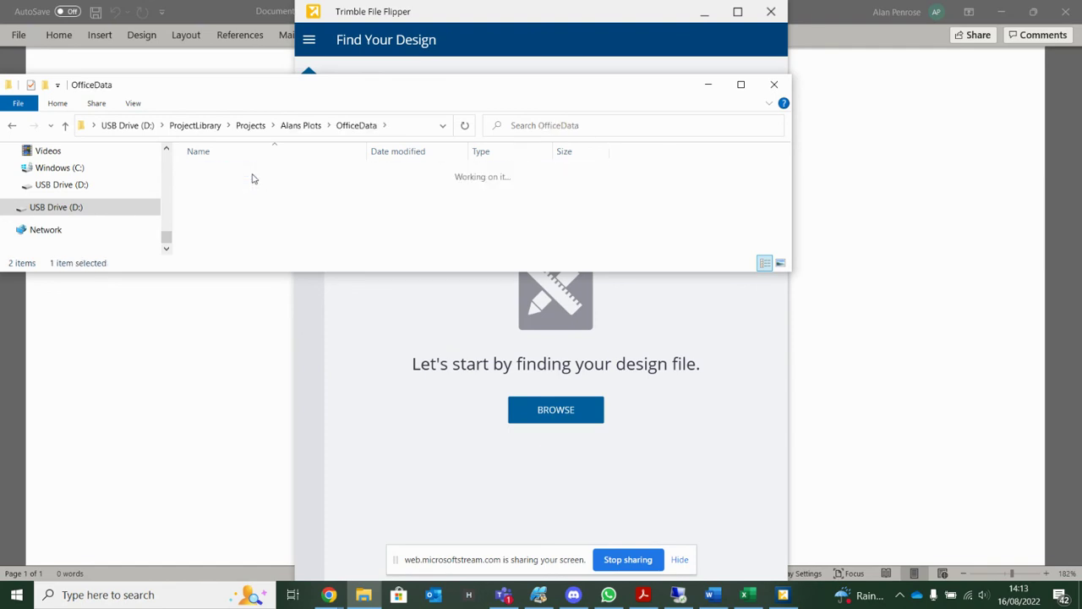